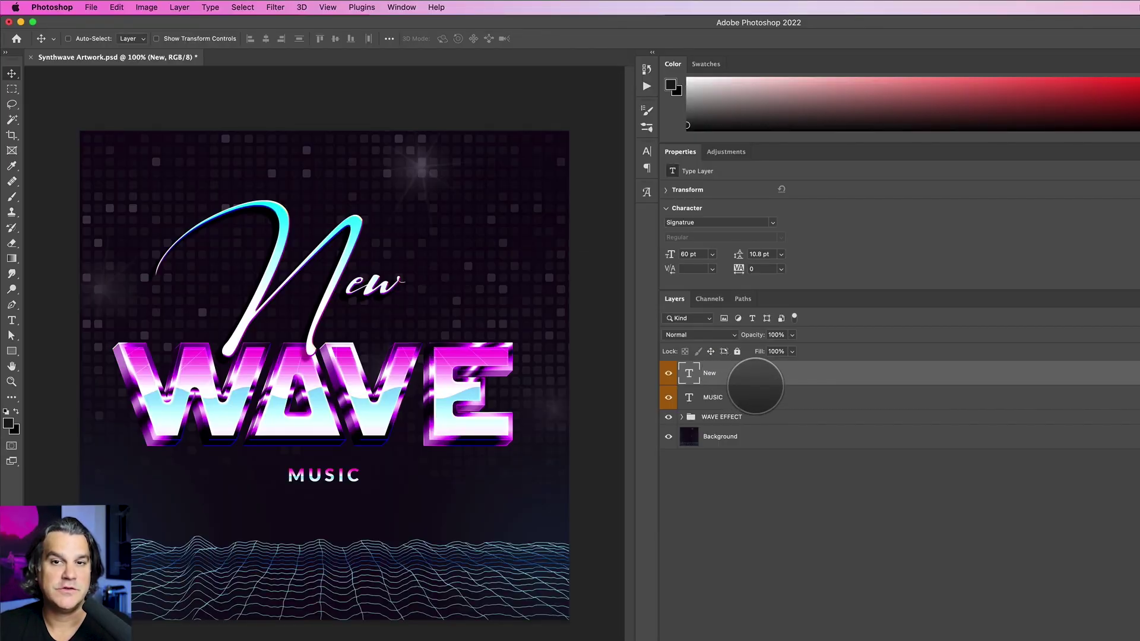
Step: Hide the New, MUSIC and WAVE EFFECT layers and Quick Export the background as Background.png
click(755, 397)
click(766, 415)
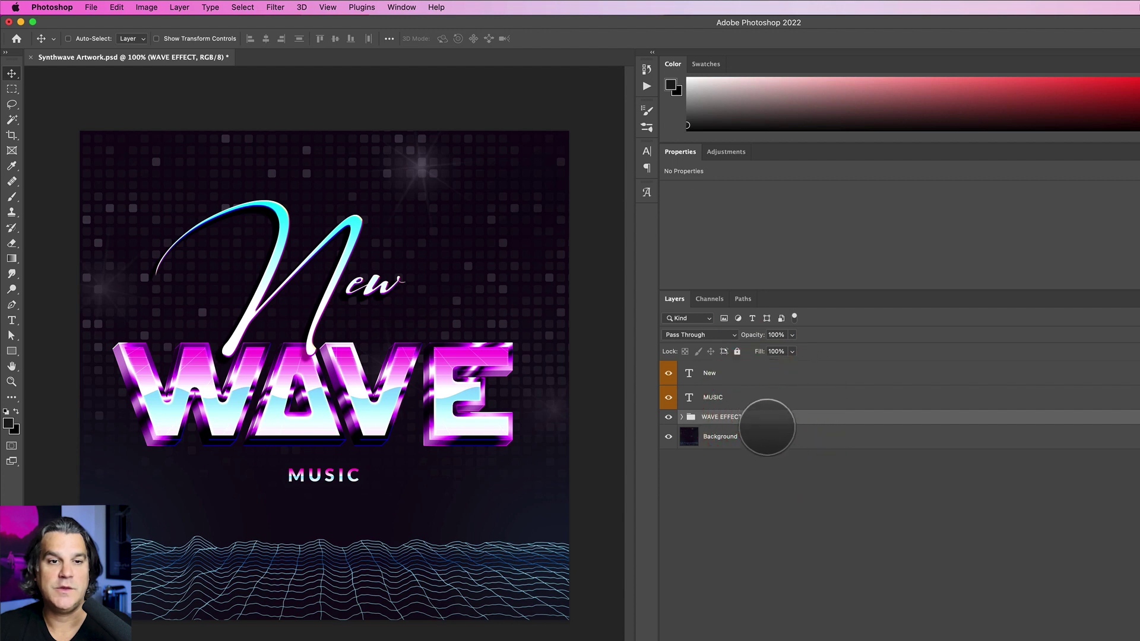
click(762, 436)
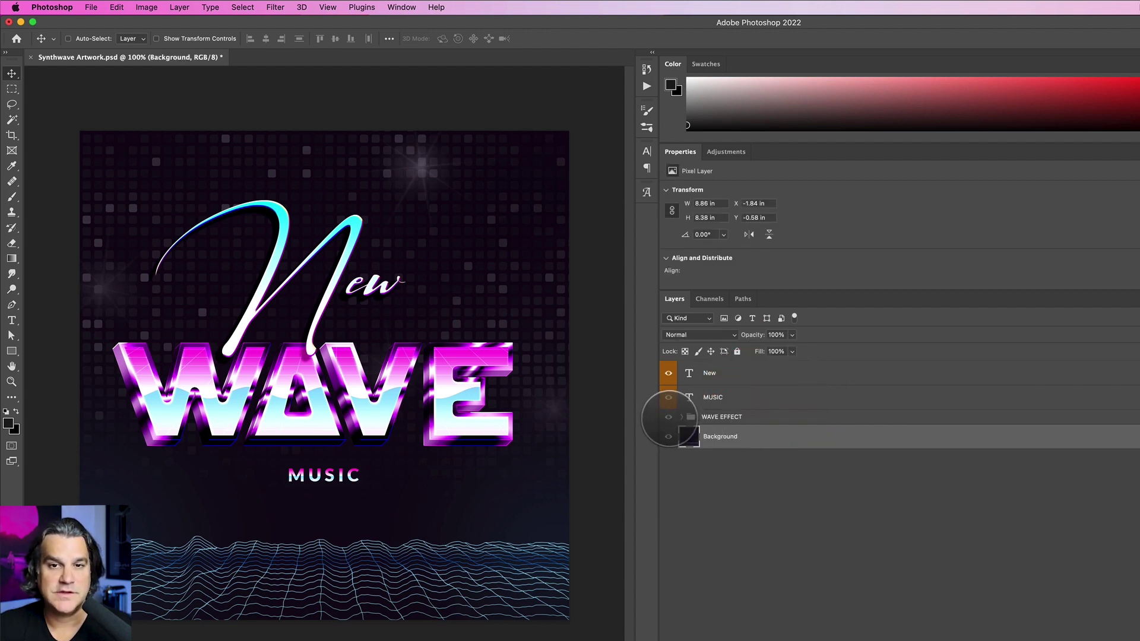
drag(668, 373, 668, 417)
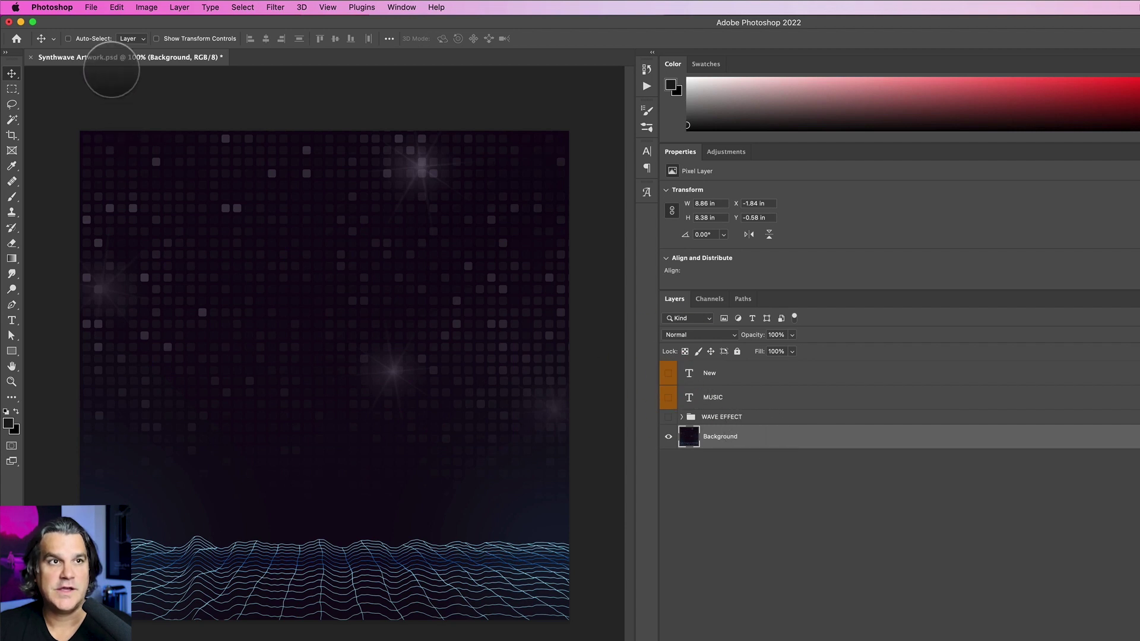
click(91, 8)
mouse_move(125, 172)
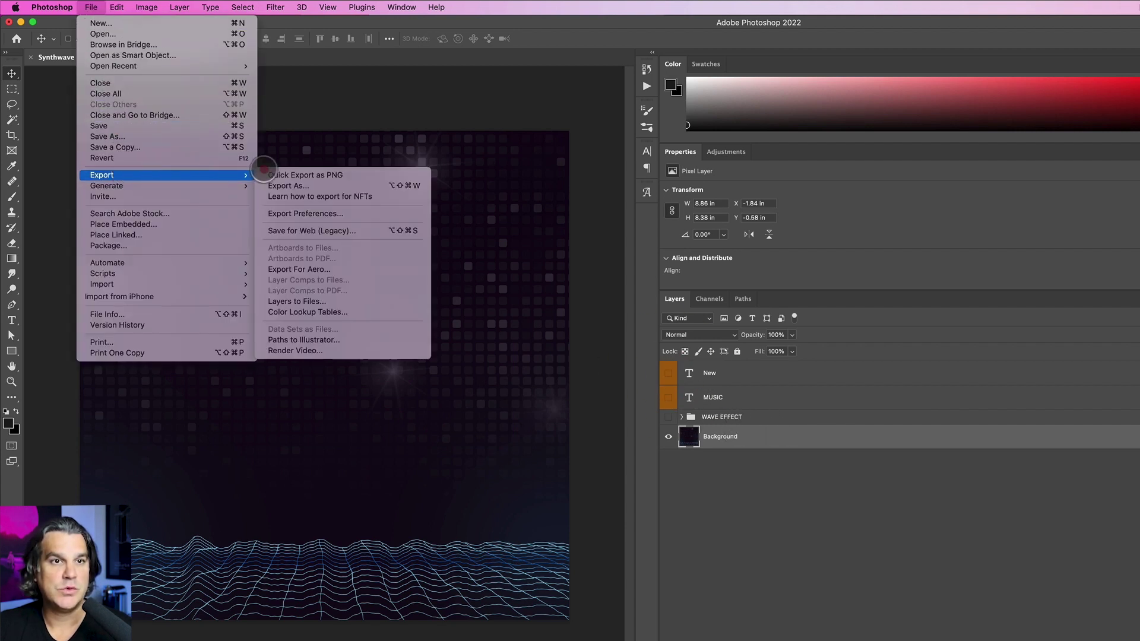
click(299, 173)
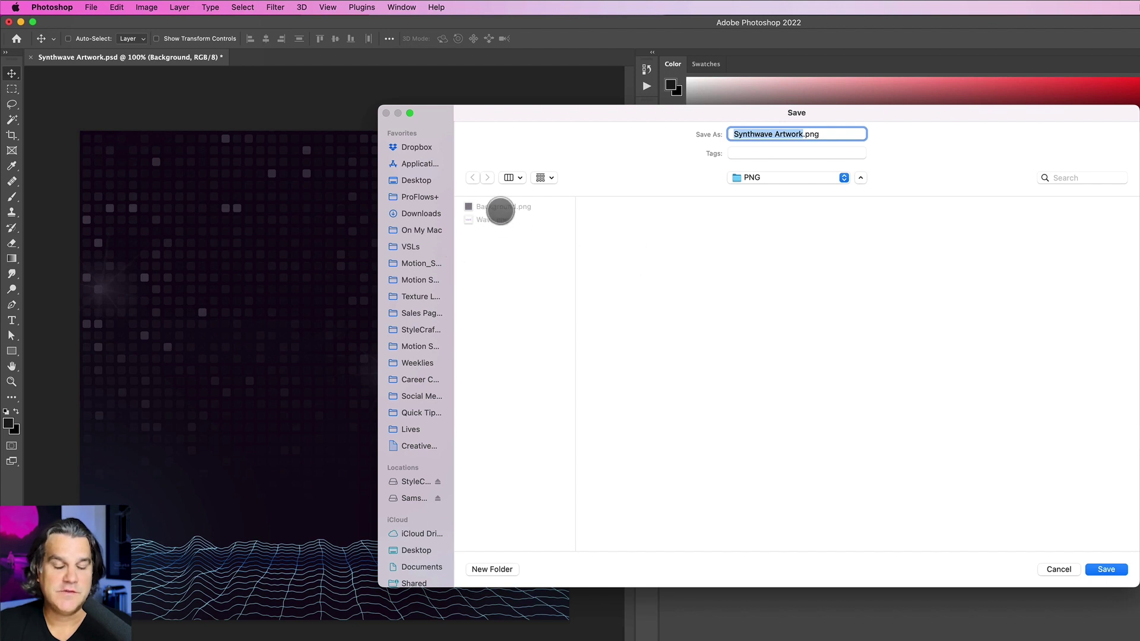
click(501, 206)
click(1105, 568)
Step: Isolate the WAVE EFFECT group and Quick Export it as a transparent PNG
click(669, 436)
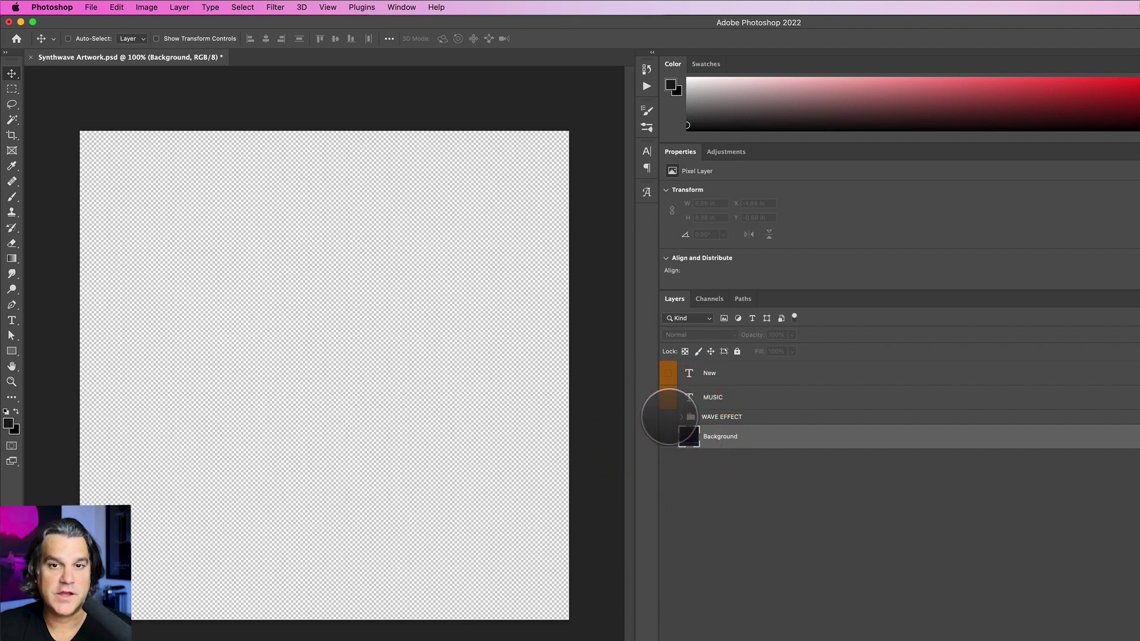
click(668, 417)
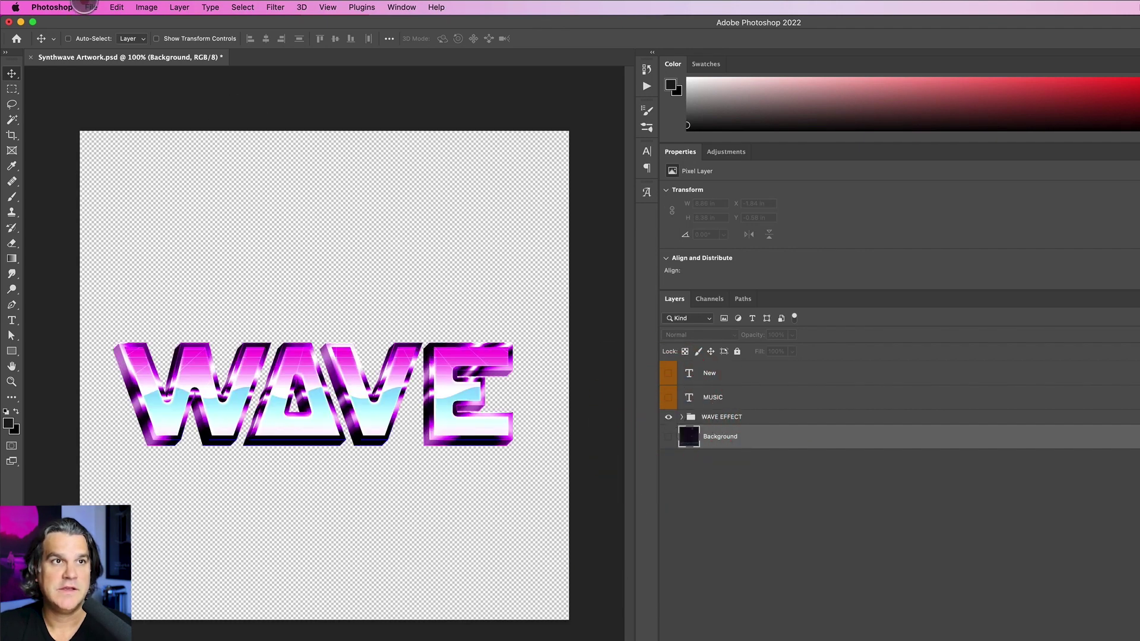
click(91, 7)
click(236, 172)
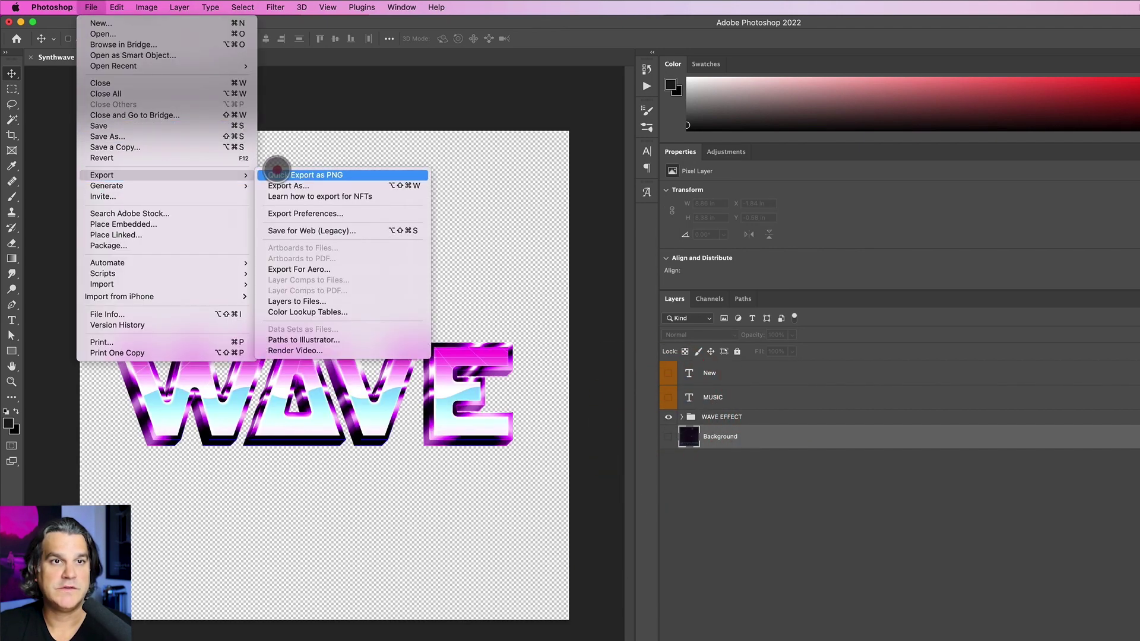
click(279, 175)
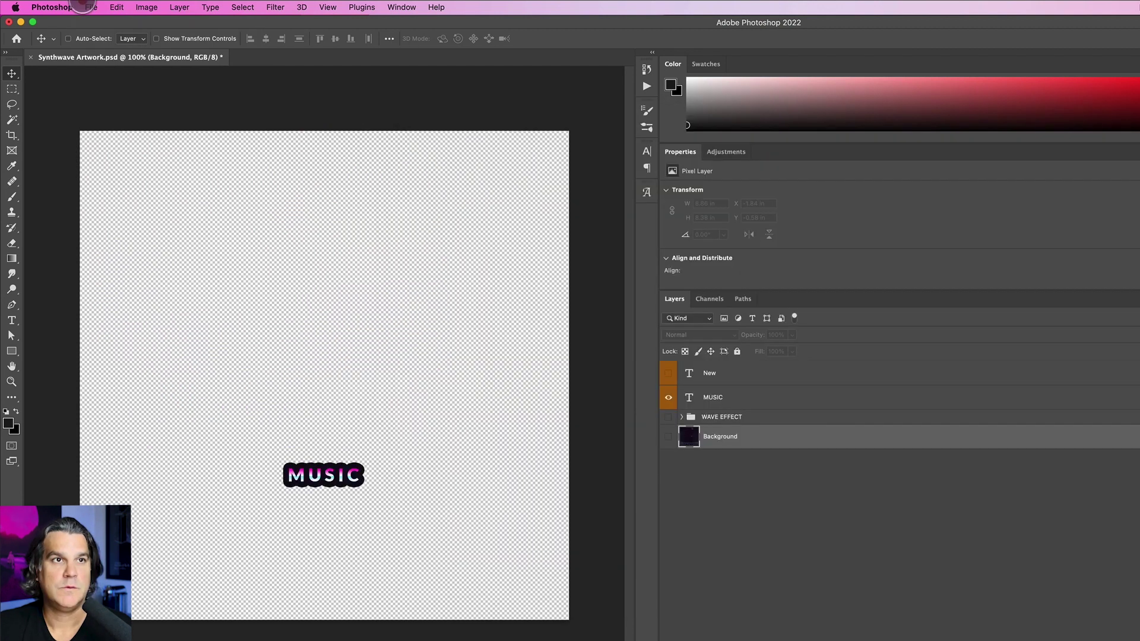
Step: Begin the next PNG export with only the New layer made visible
click(91, 7)
mouse_move(191, 173)
click(668, 389)
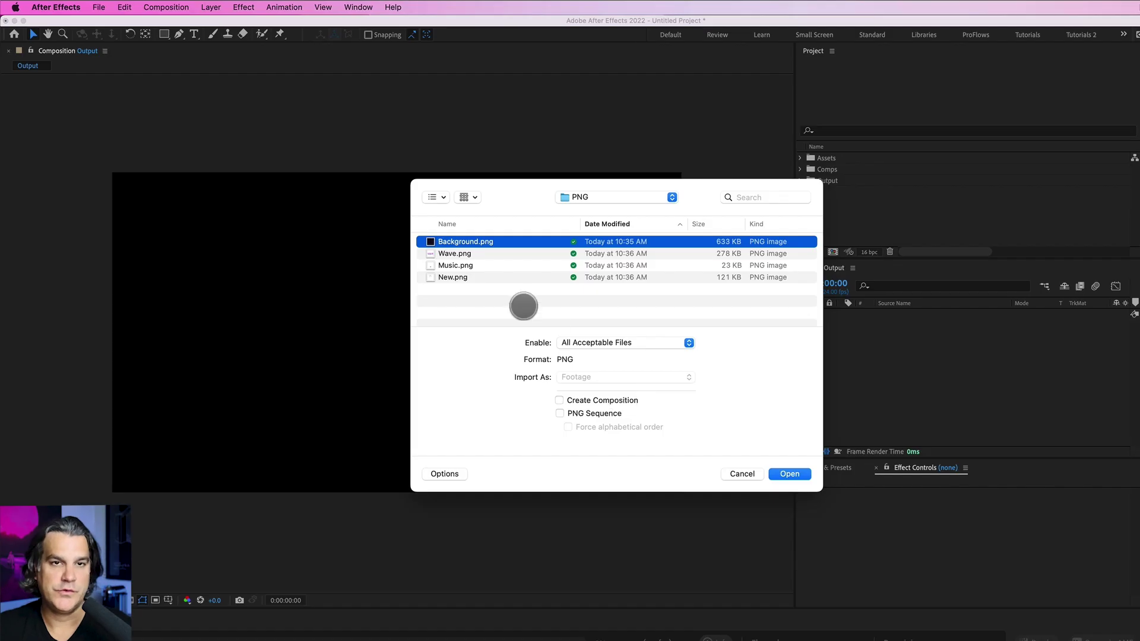
Step: Import the four PNGs and drag them into the Output composition as layers
shift+click(461, 277)
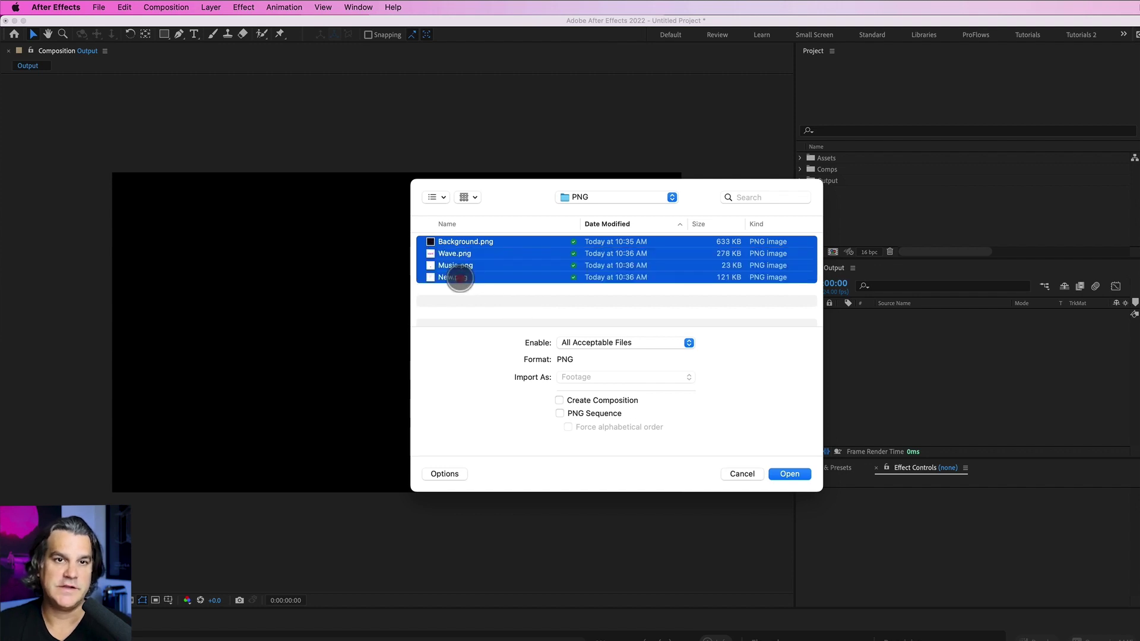
click(790, 474)
drag(793, 468, 596, 451)
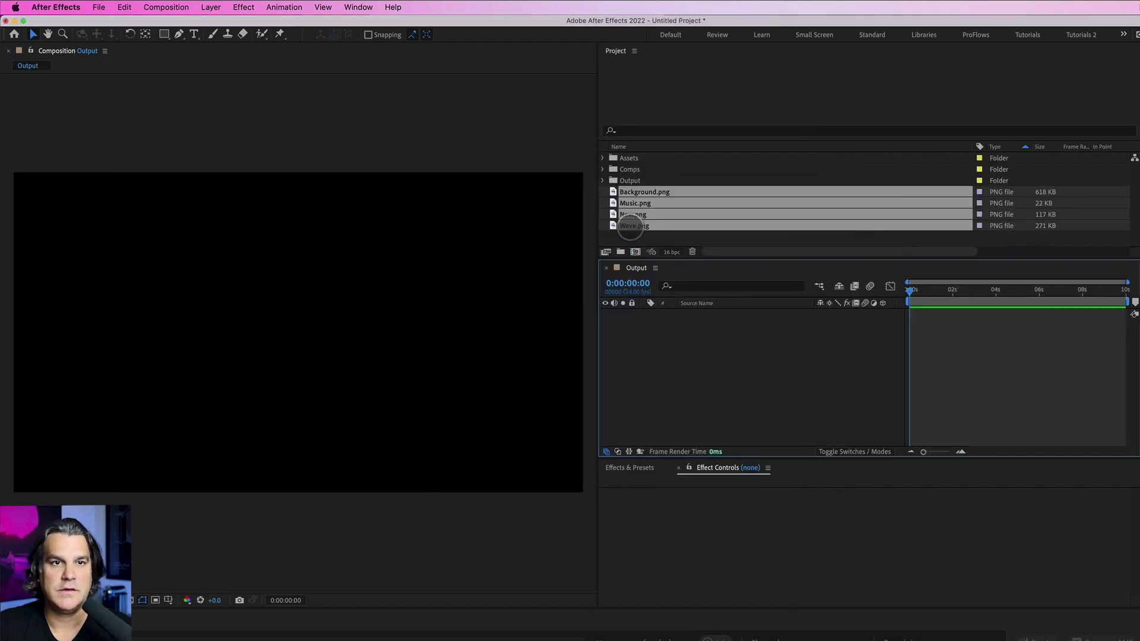
drag(613, 224, 641, 361)
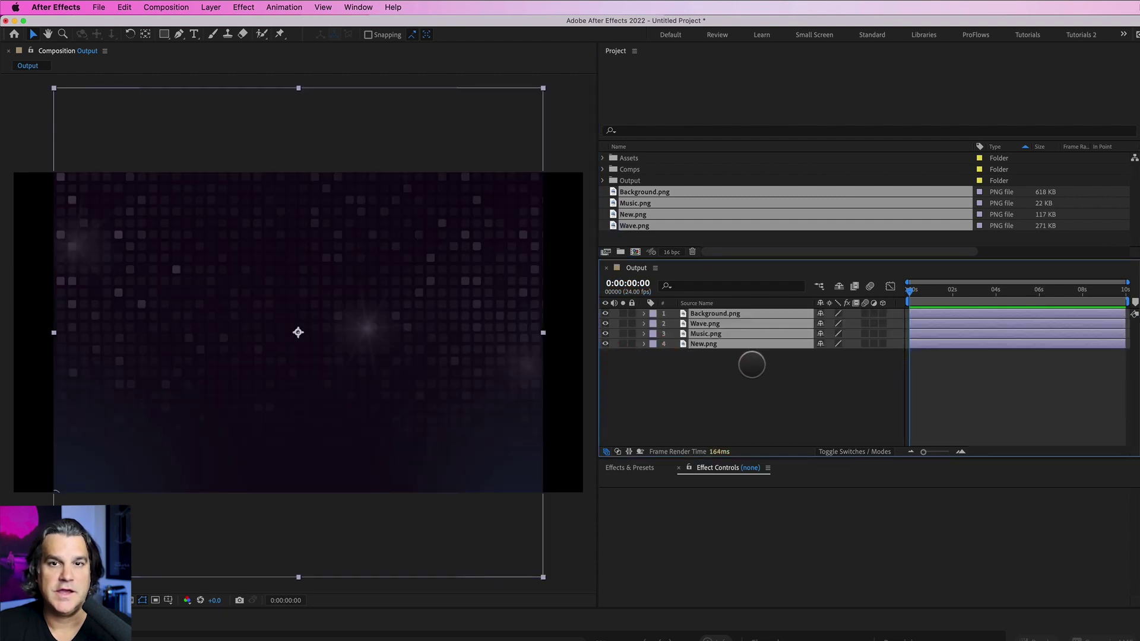
Step: Check the layers' visibility and move Background.png to the bottom of the stack
click(751, 368)
click(709, 314)
click(604, 313)
click(605, 324)
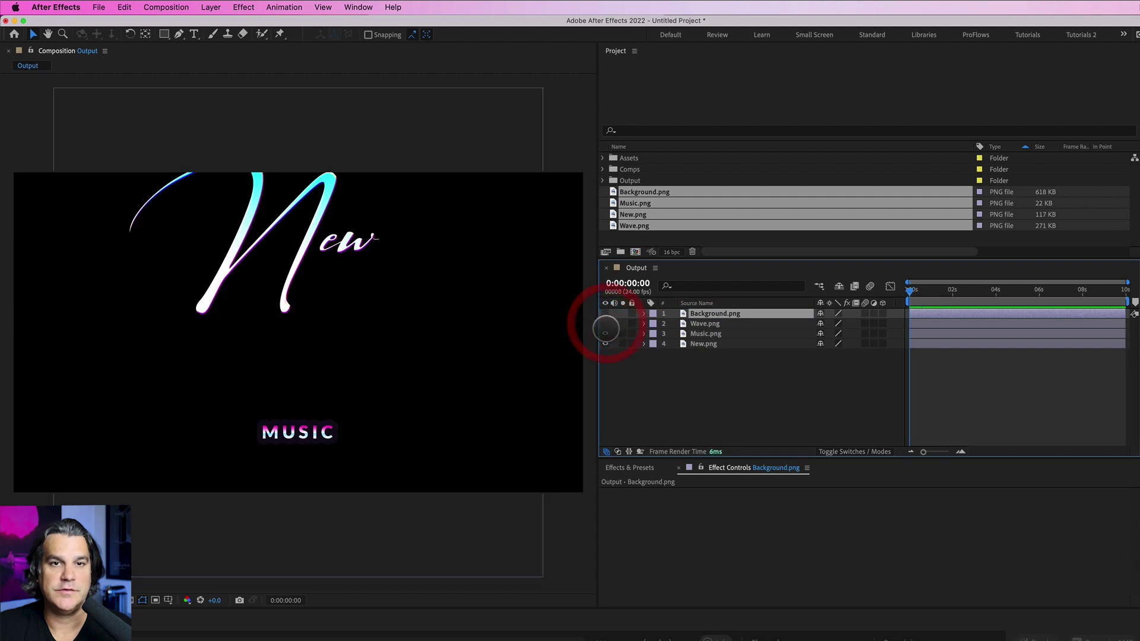
click(604, 334)
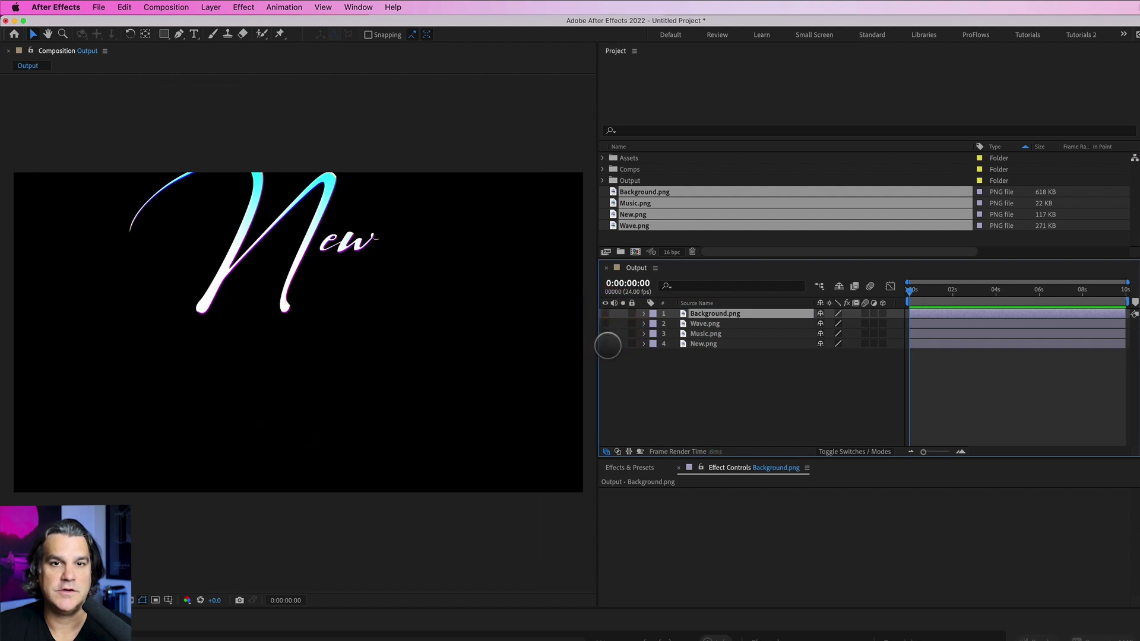
alt+click(606, 343)
drag(707, 313, 712, 350)
Step: Select the New.png, Background.png and Music.png layers in turn
click(707, 333)
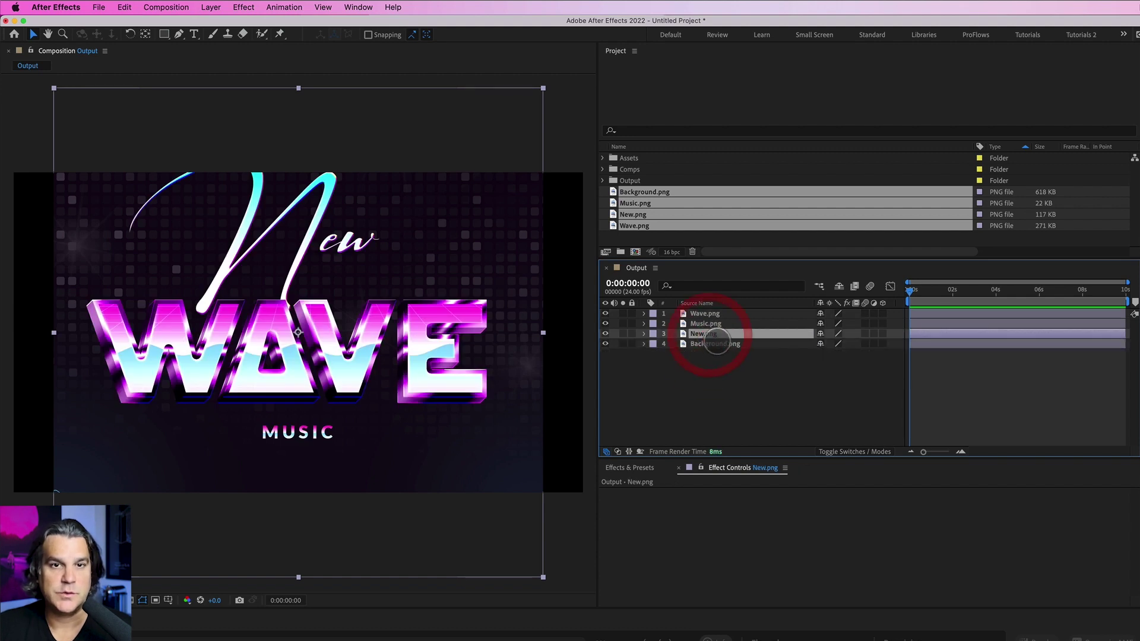
click(558, 355)
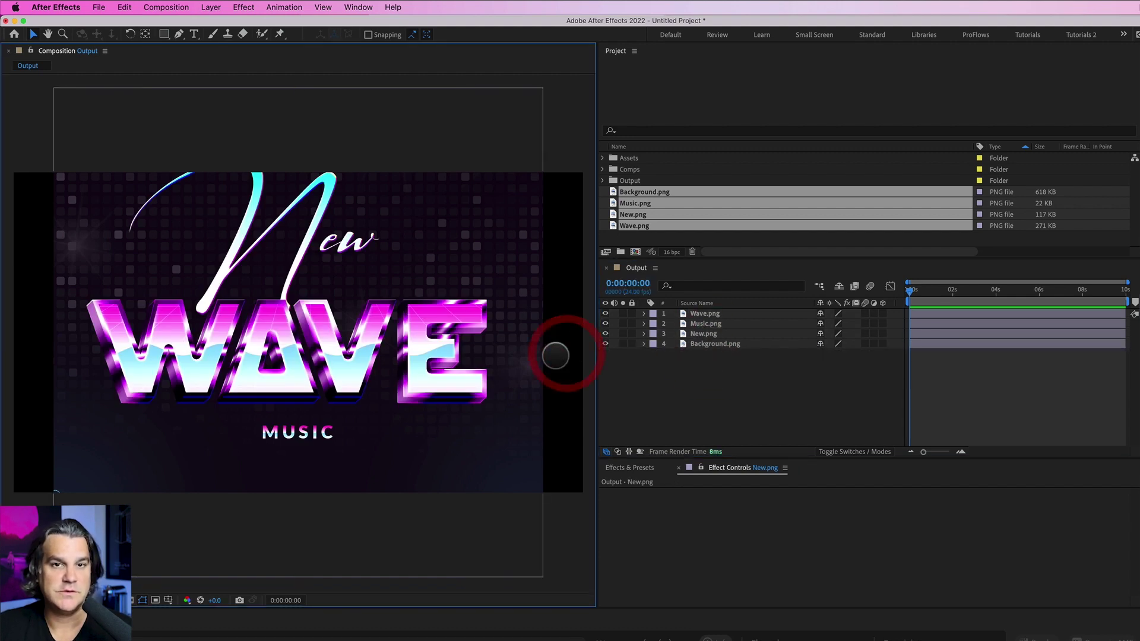
click(705, 344)
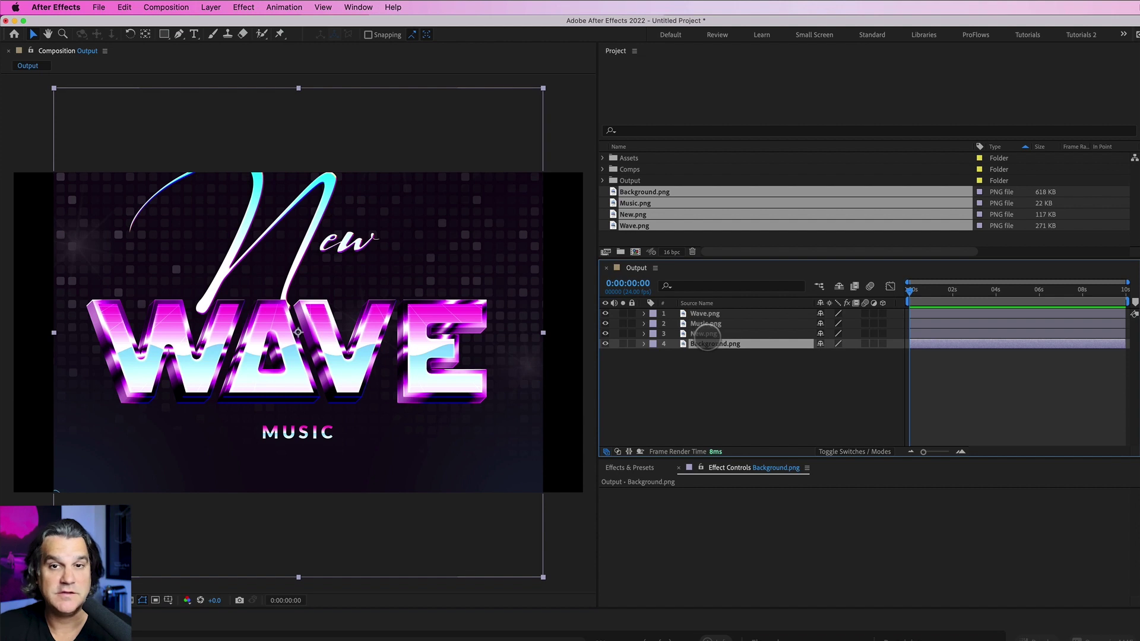
click(706, 333)
click(706, 323)
Step: Make the MUSIC, WAVE EFFECT and Background layers visible again in Photoshop
click(707, 313)
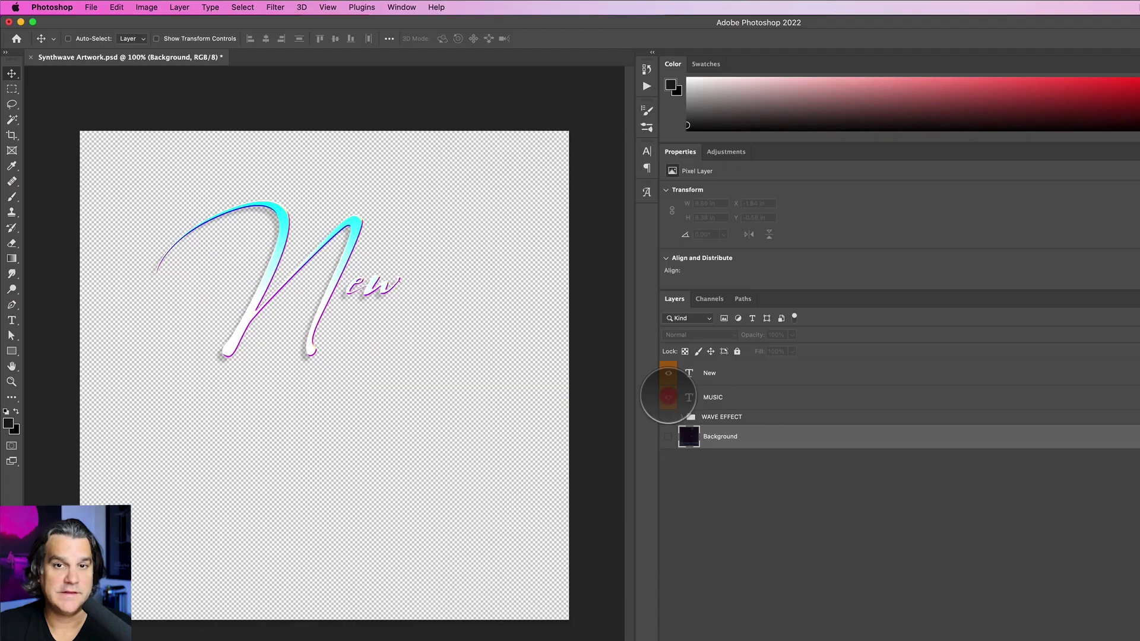
click(668, 397)
drag(669, 436, 668, 416)
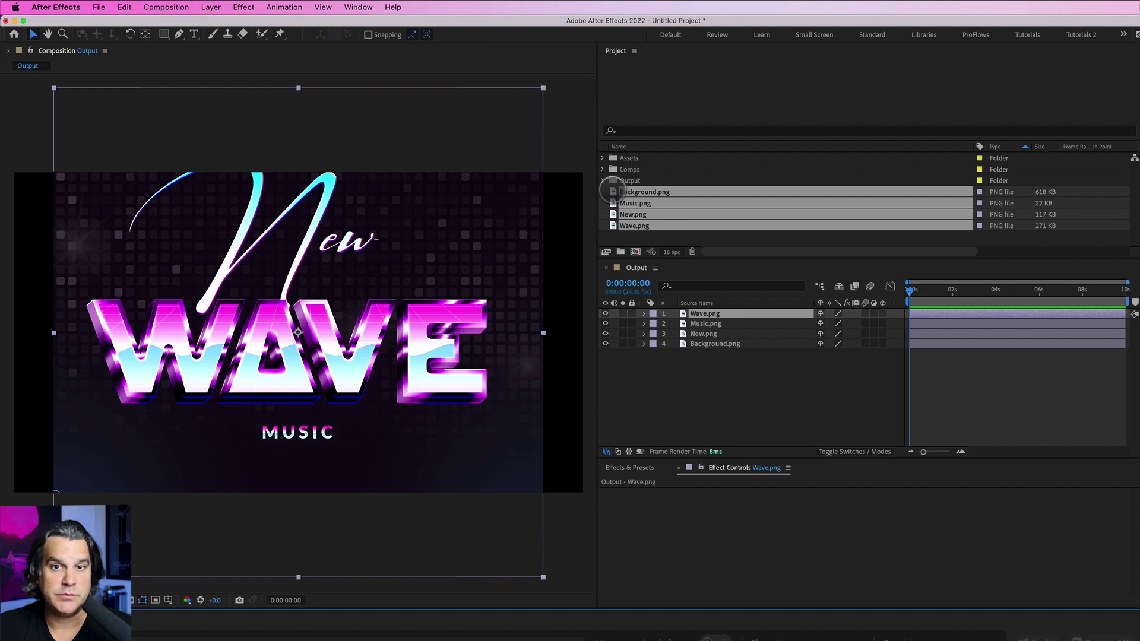
click(610, 190)
Step: Delete the four PNGs from the project and pick Synthwave Artwork.psd for import
key(Delete)
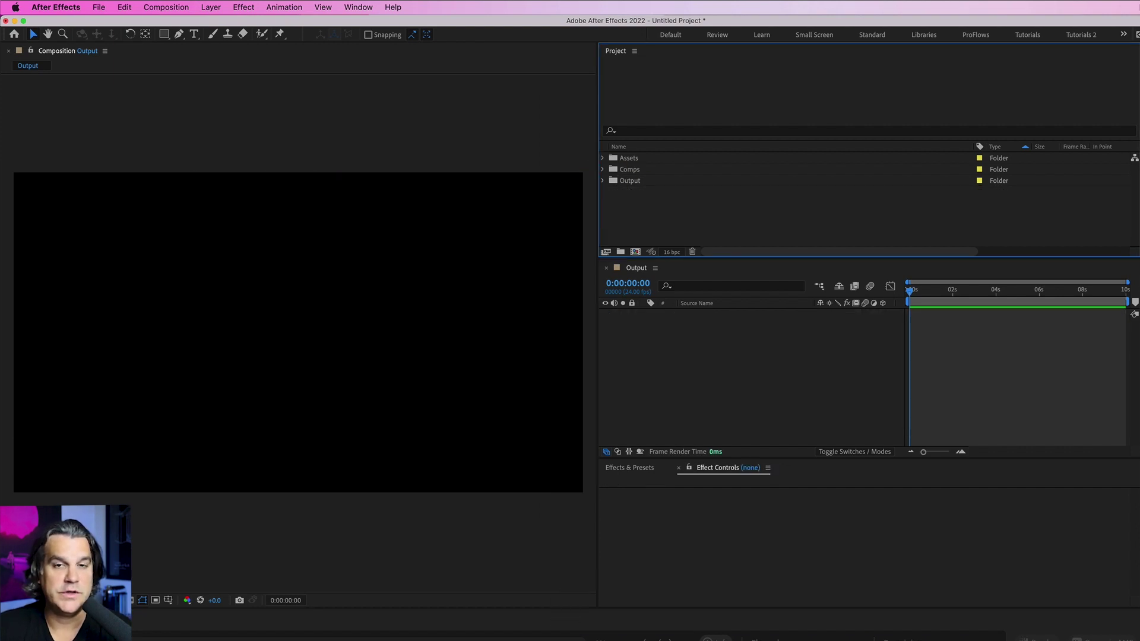
double_click(637, 211)
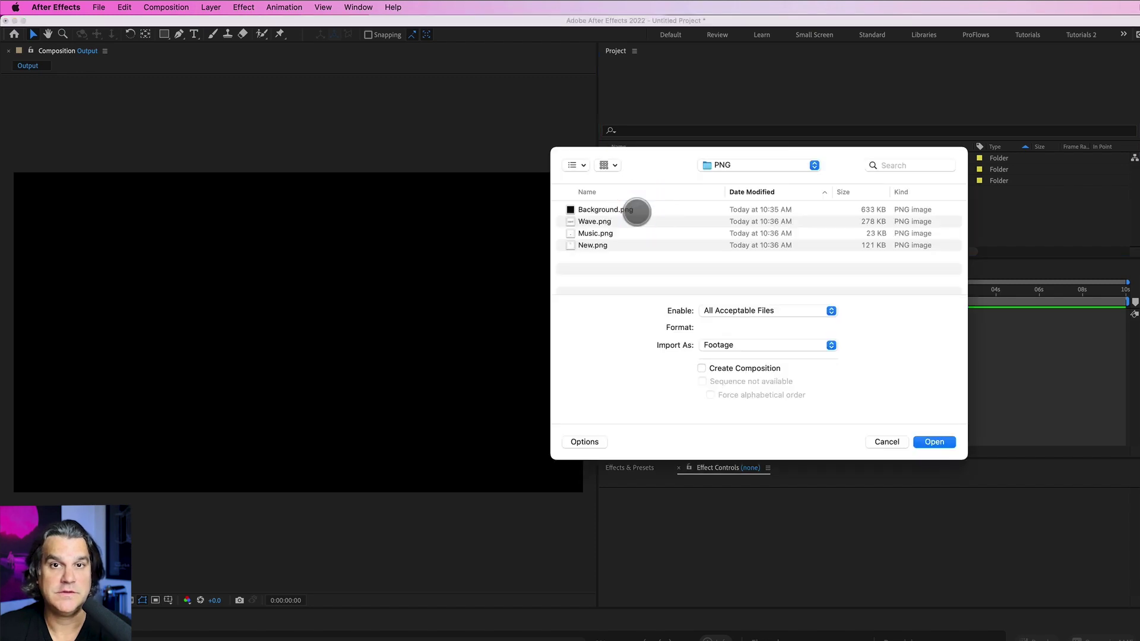
key(super+Up)
click(594, 209)
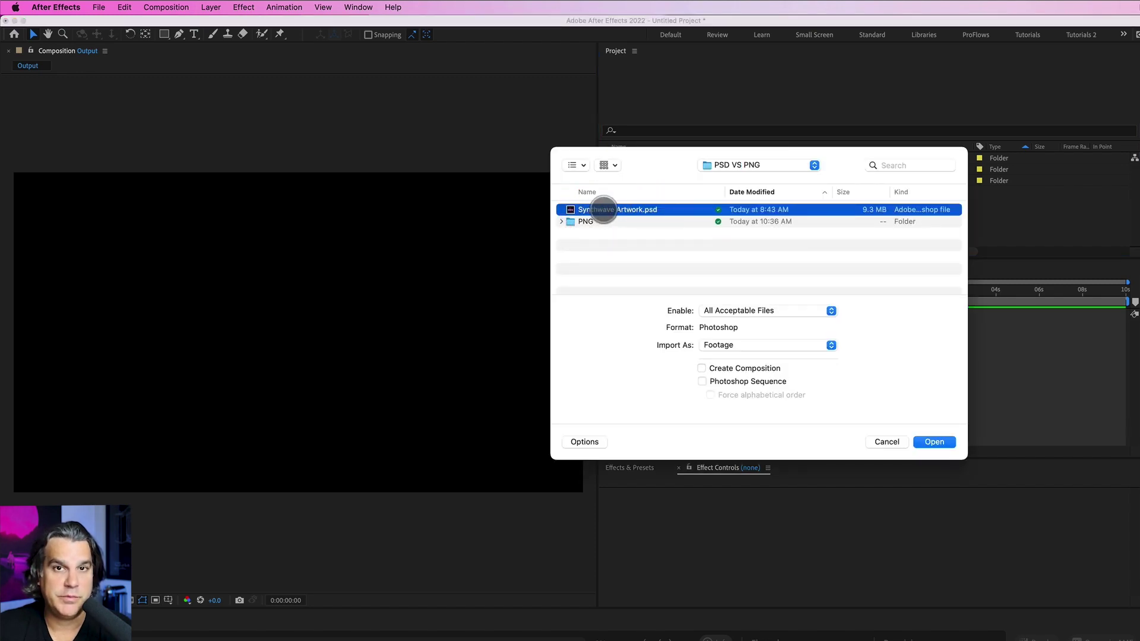
Step: Import the PSD as a composition retaining layer sizes and select the Synthwave Artwork comp
click(718, 345)
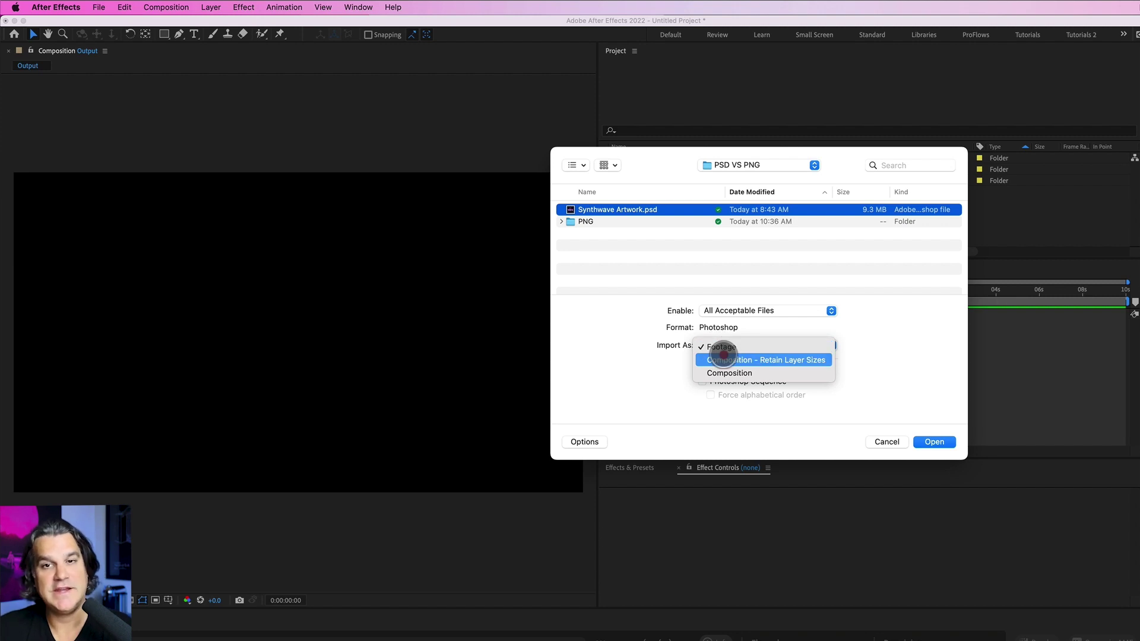
click(723, 360)
click(934, 441)
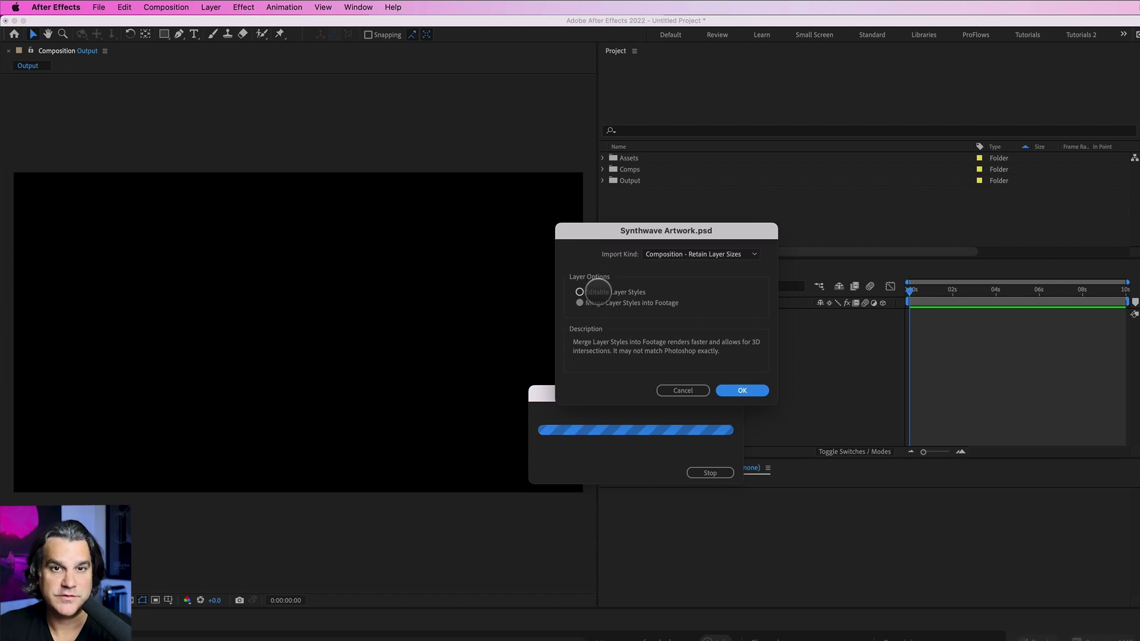
click(747, 390)
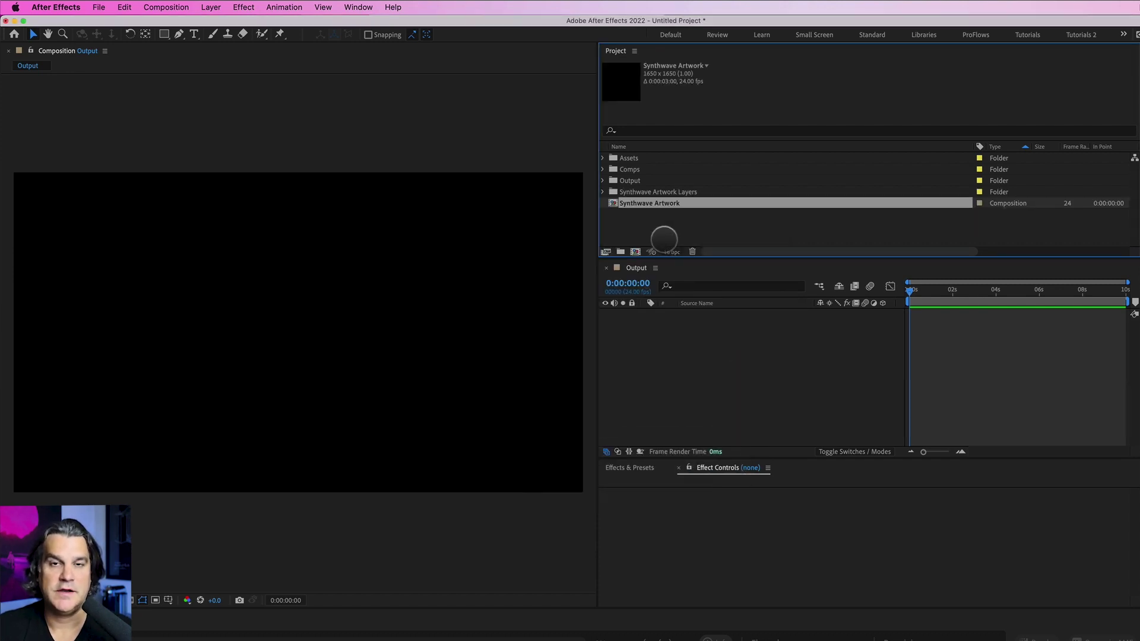
click(617, 191)
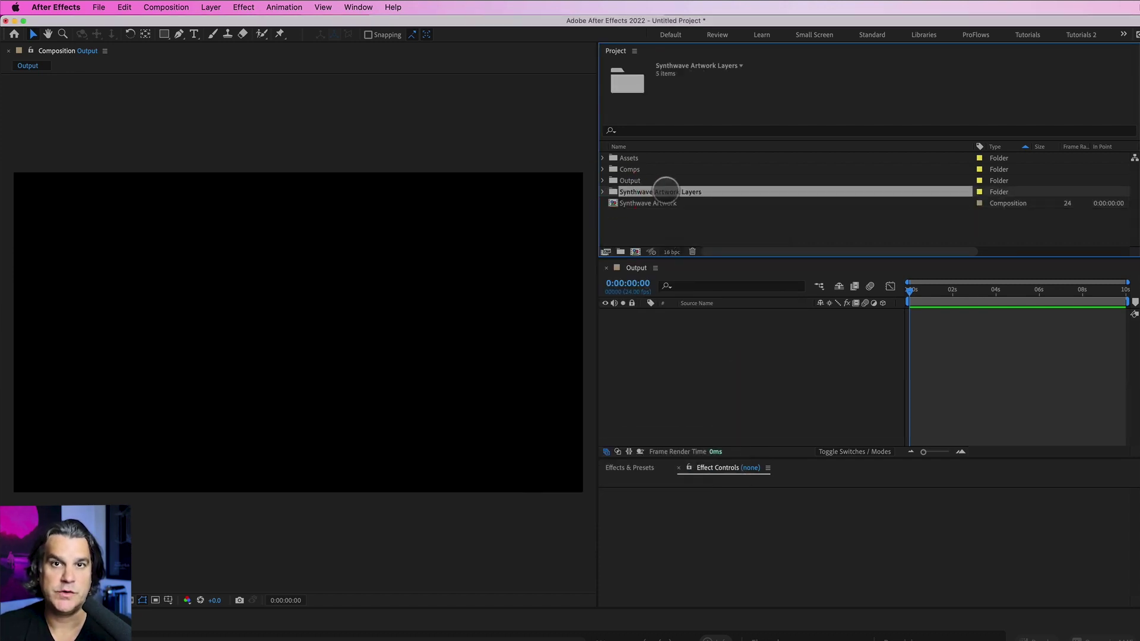
click(615, 204)
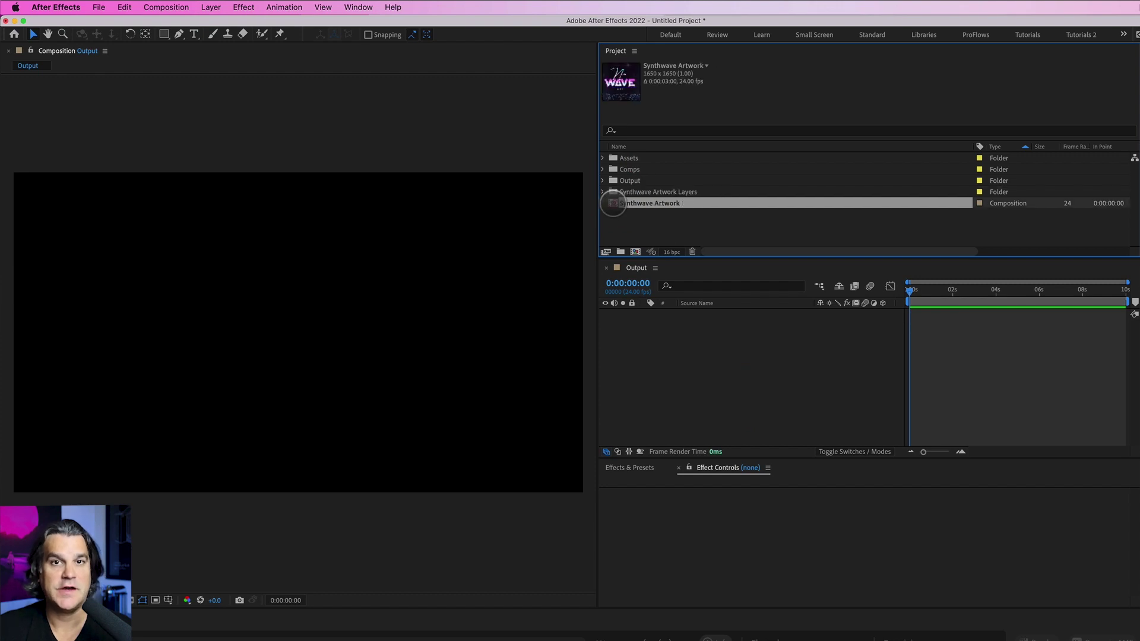
double_click(614, 204)
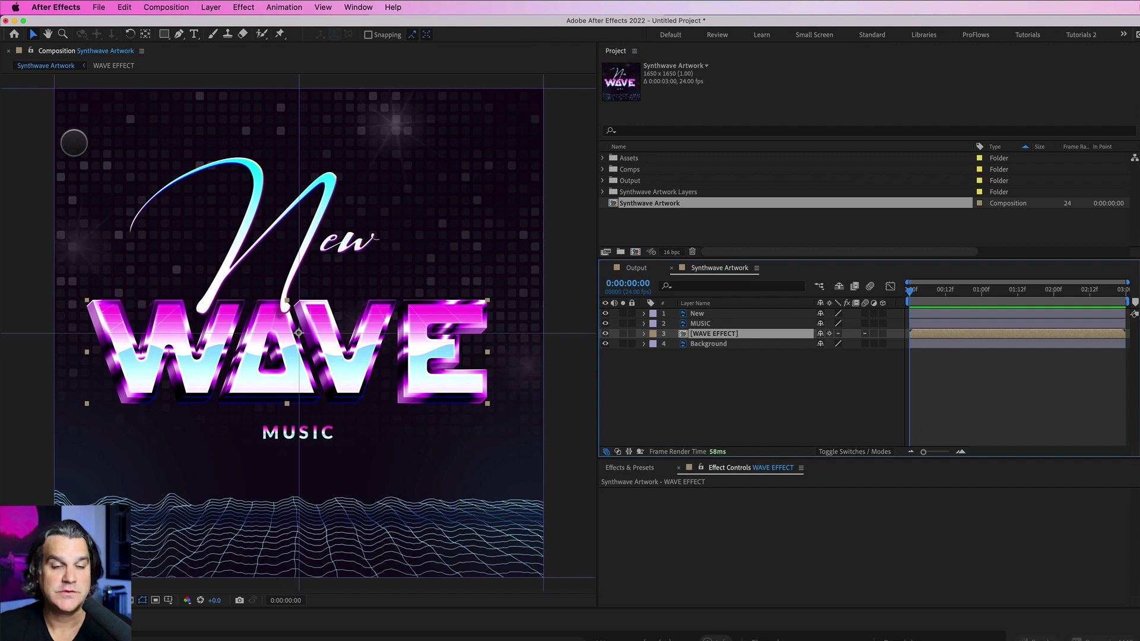
click(701, 314)
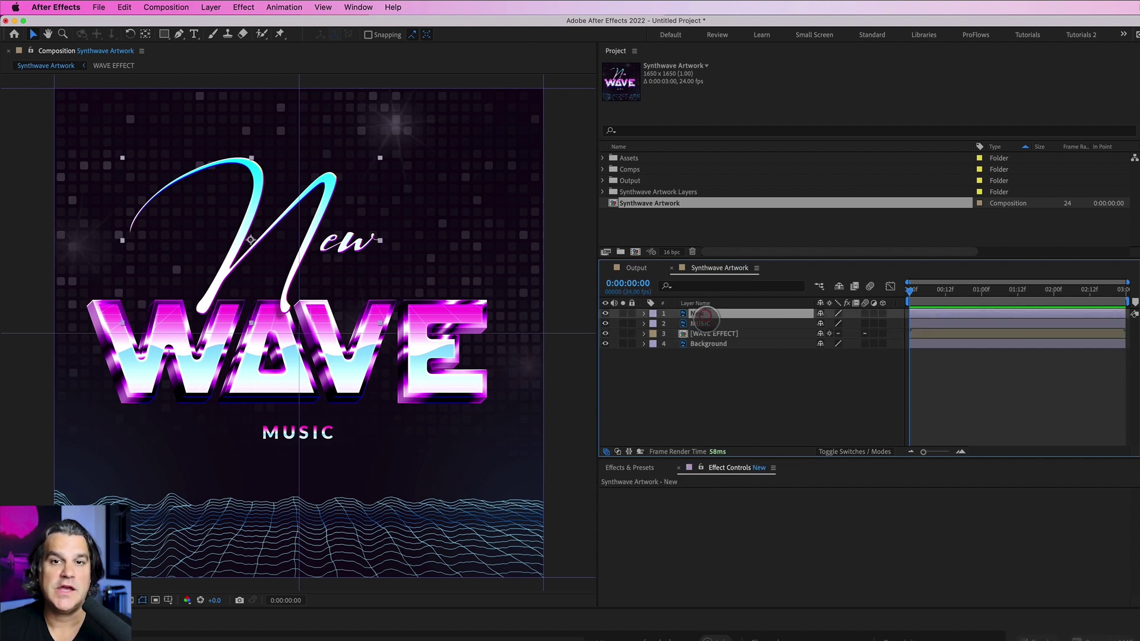
click(701, 323)
click(704, 333)
click(706, 344)
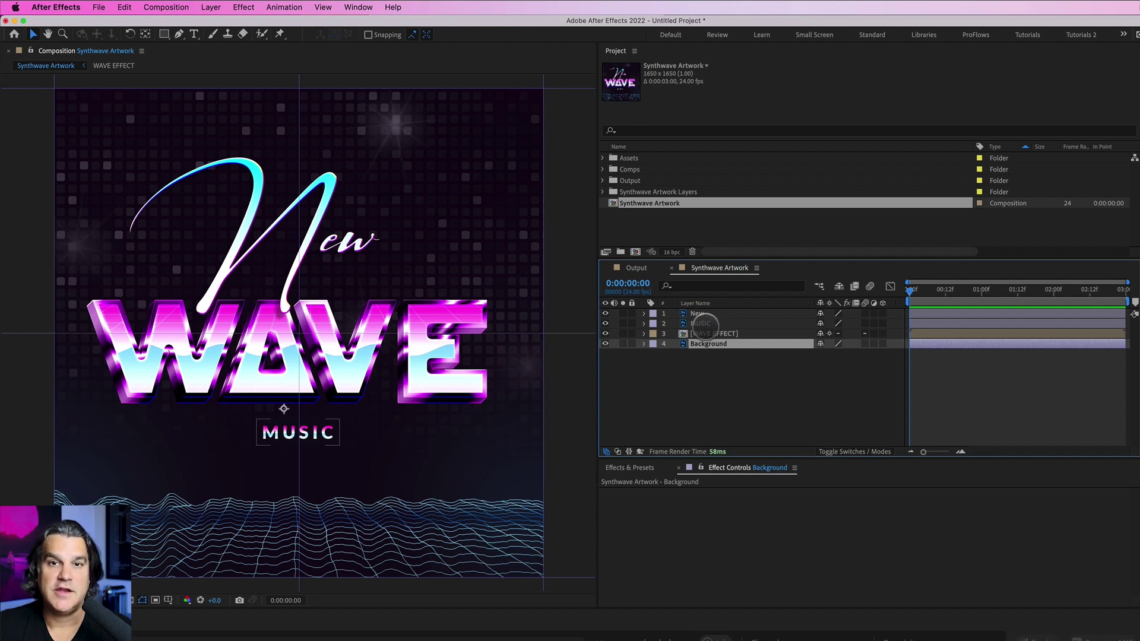
click(697, 313)
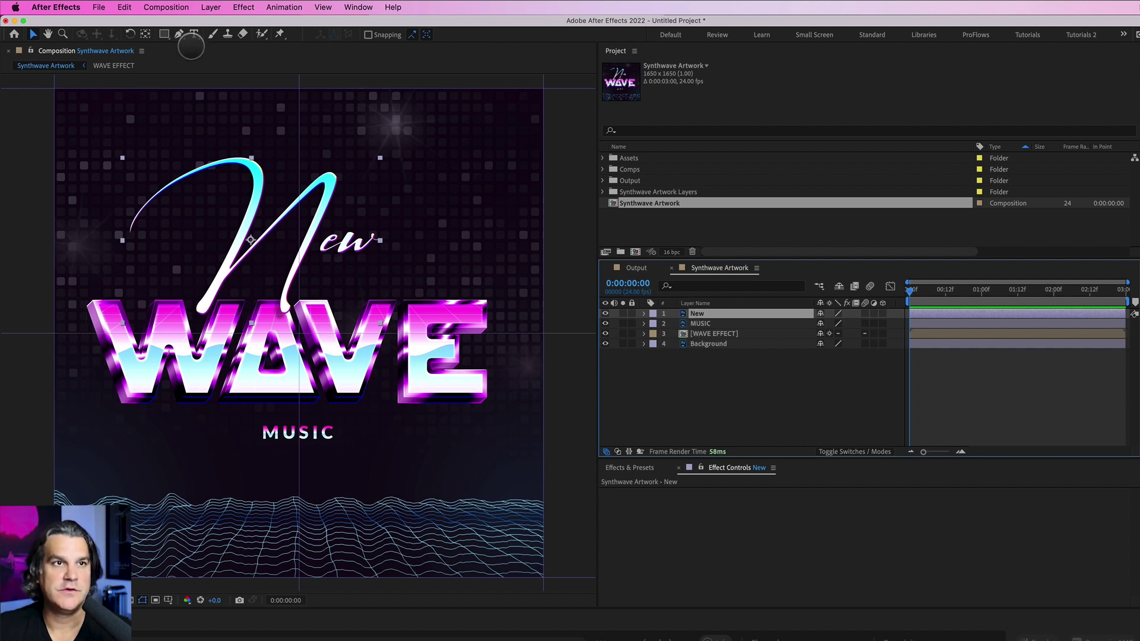
Step: Look through the Edit menu and the New layer's context menu, closing both unused
click(124, 7)
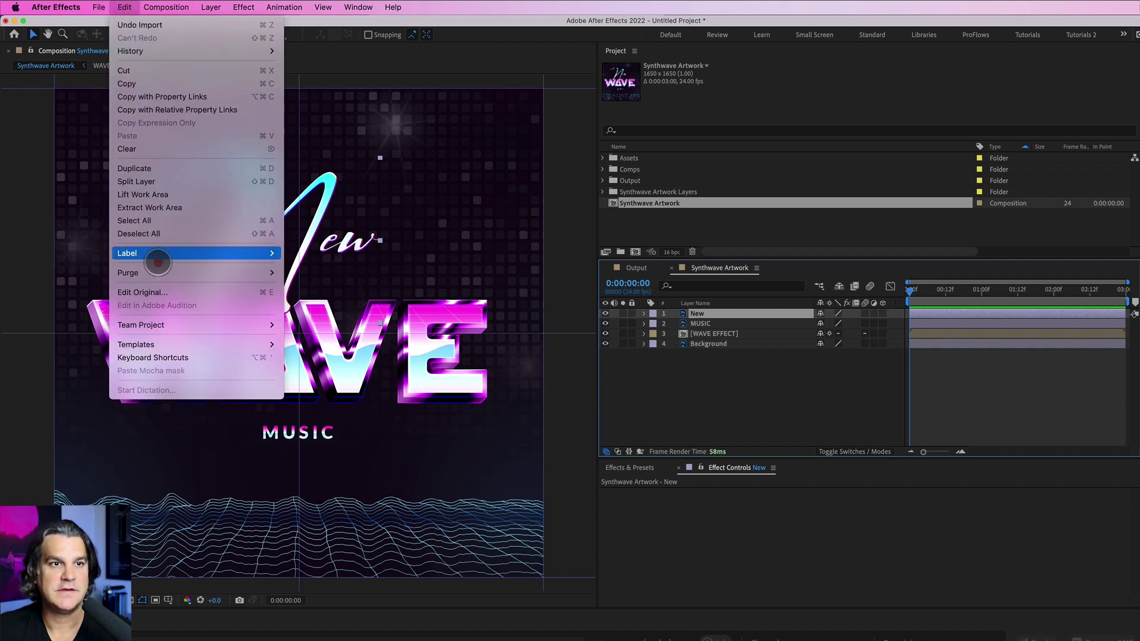
click(788, 346)
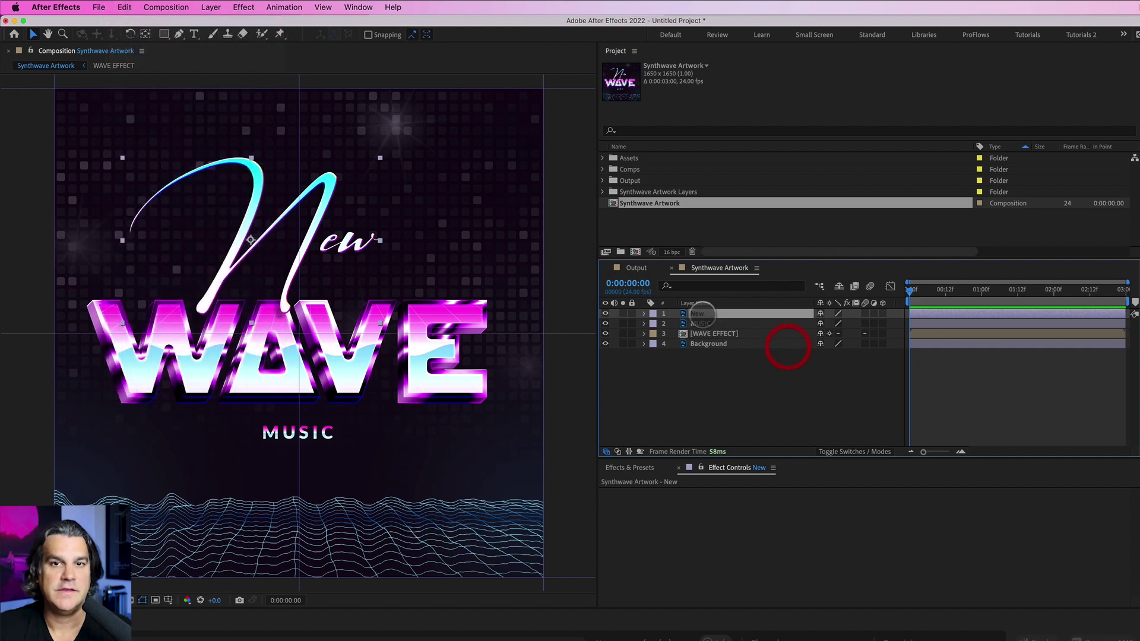
right_click(700, 313)
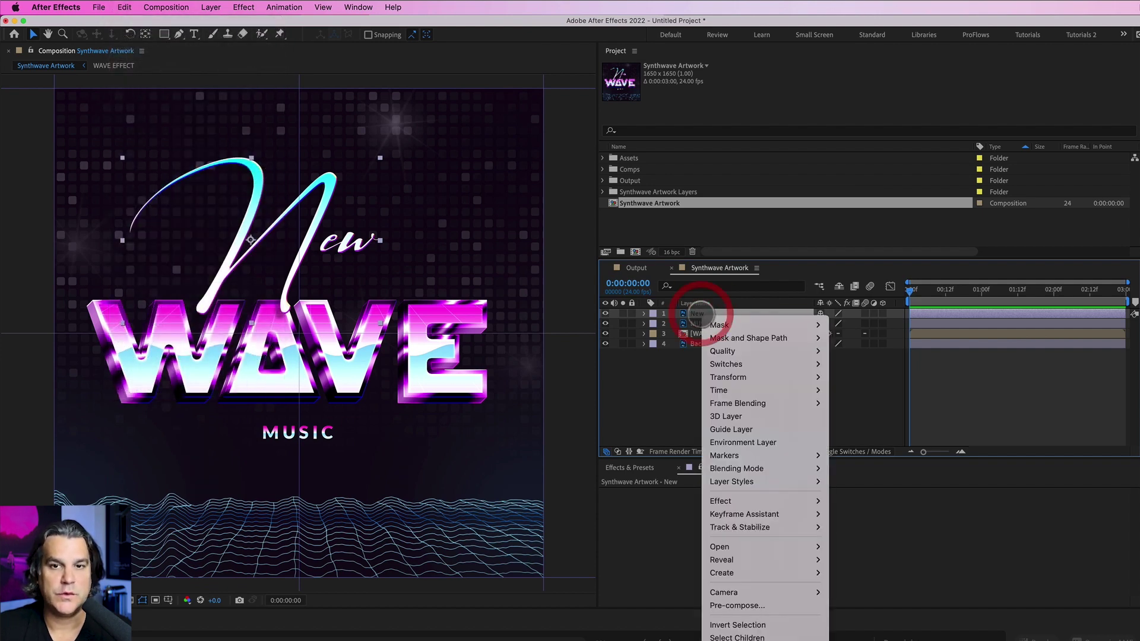
mouse_move(741, 546)
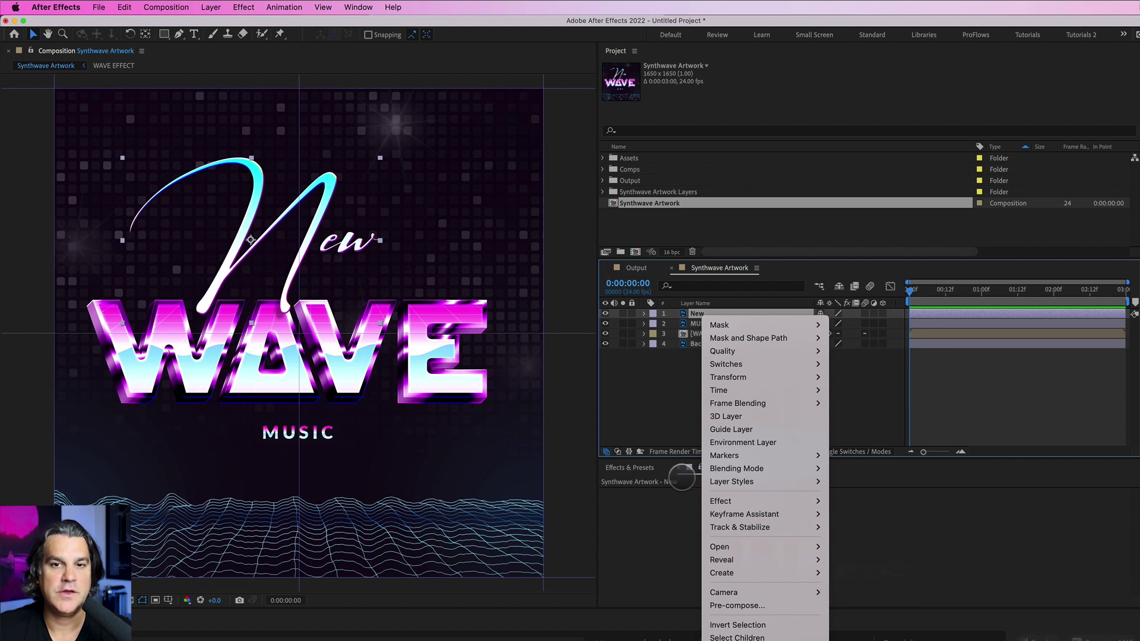
click(682, 411)
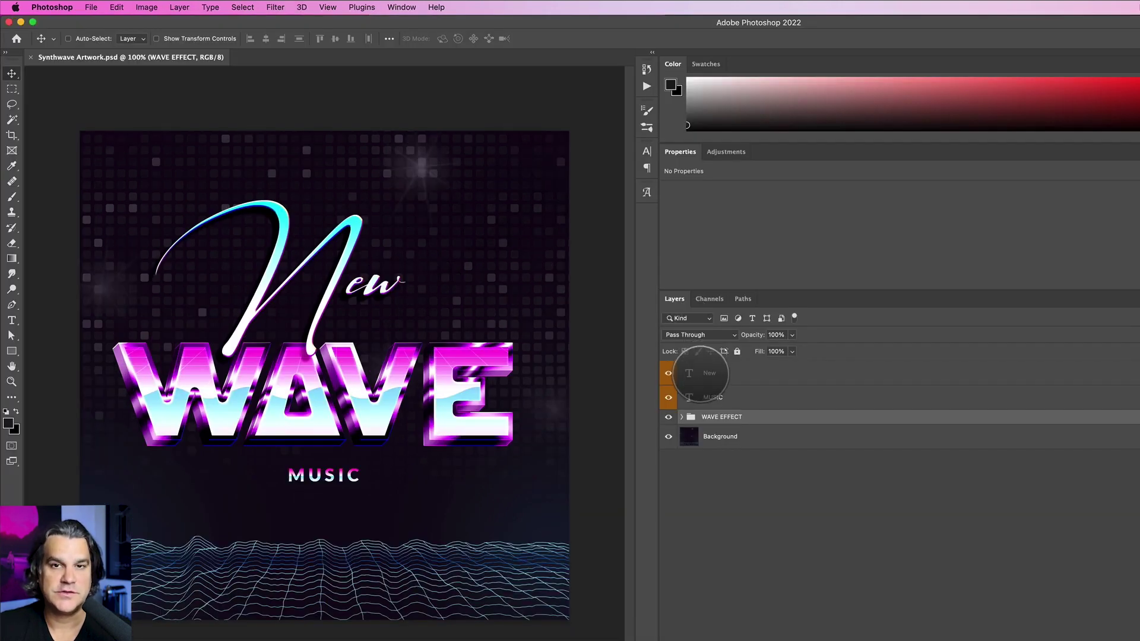
Step: Retype the New text layer as 'Synth', commit the edit, and save the PSD
double_click(688, 372)
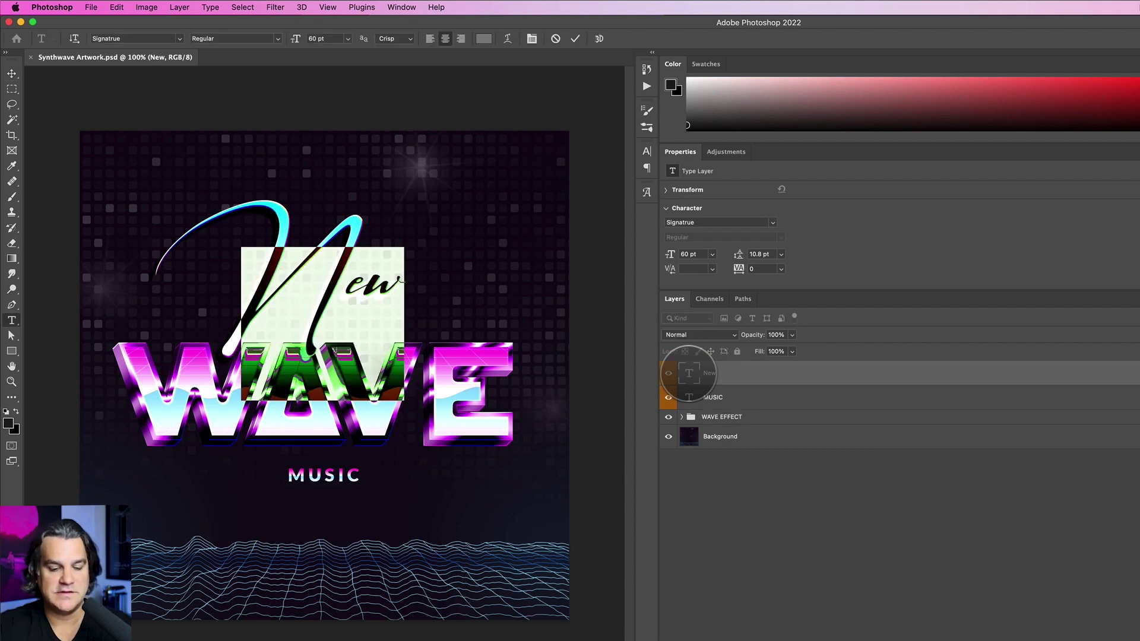
text(Sy)
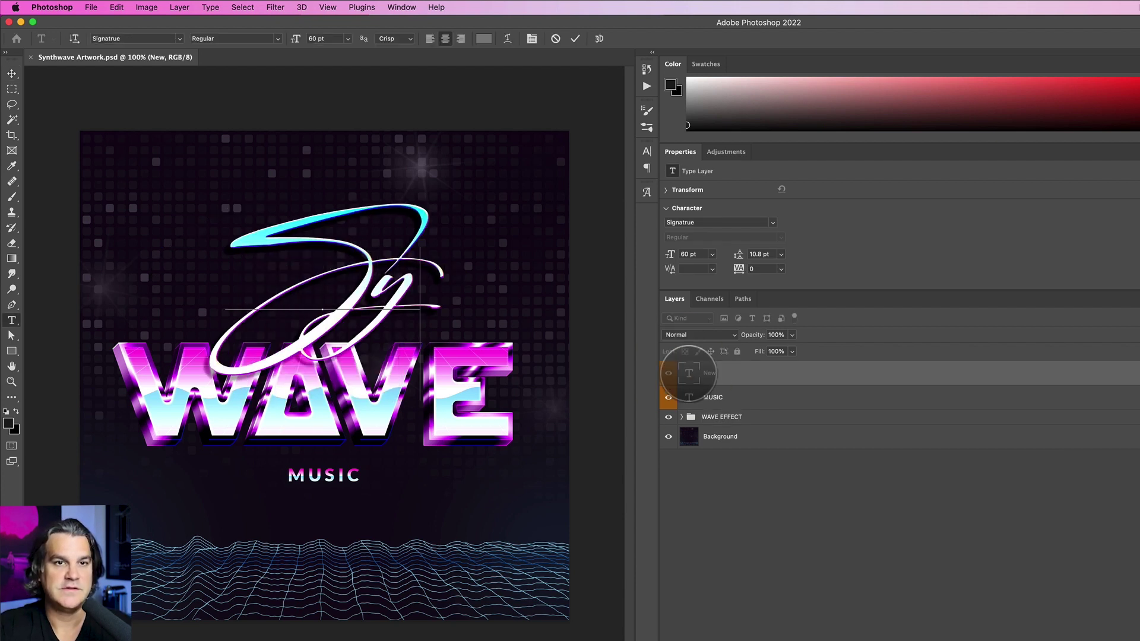
text(nth)
key(Escape)
key(v)
click(736, 400)
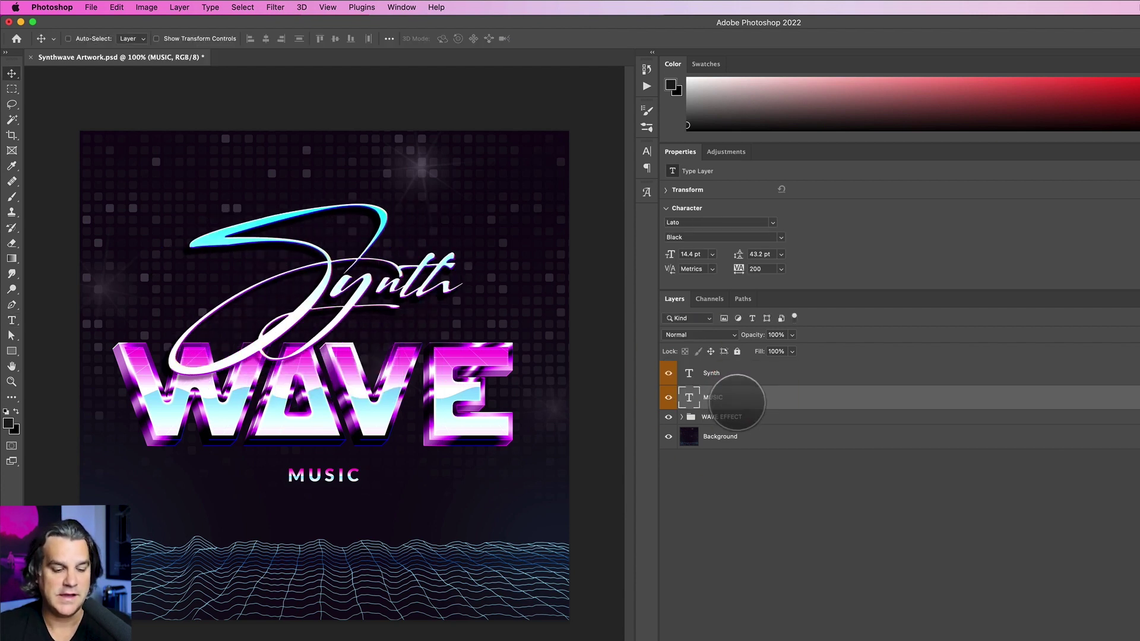
key(super+s)
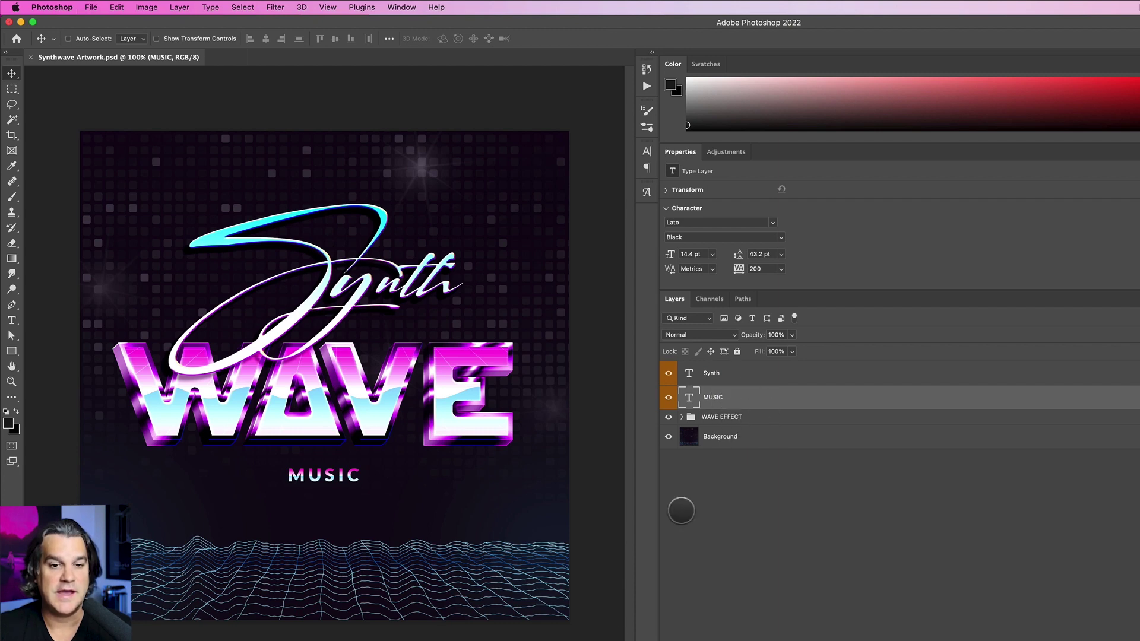
key(super+Tab)
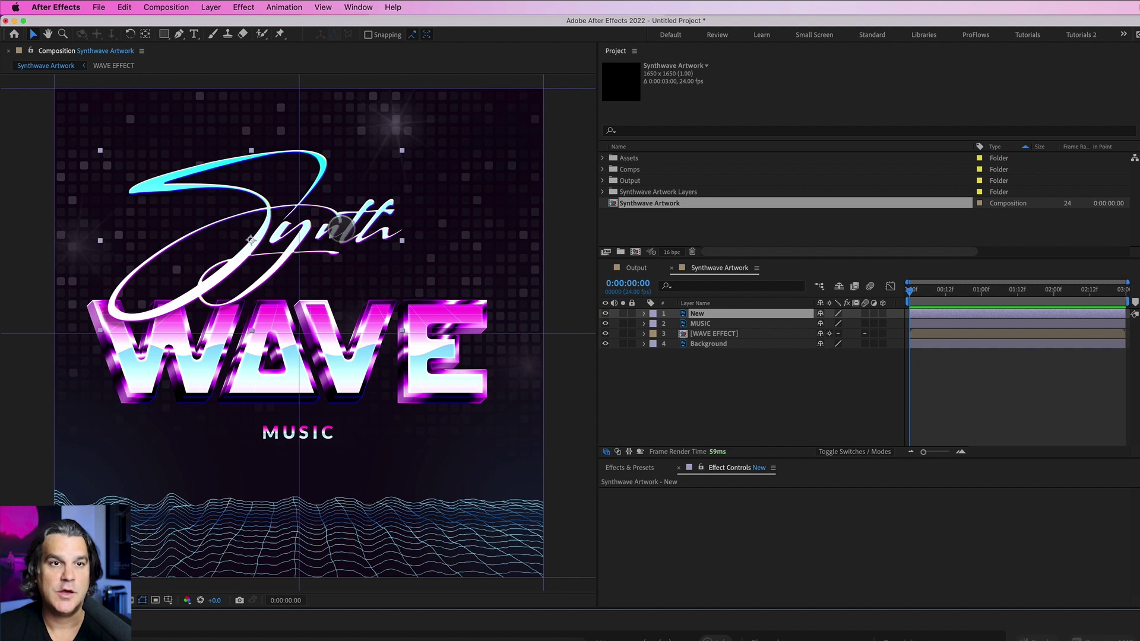
Step: Finish changing the MUSIC text to TRACK and commit the edit
click(683, 314)
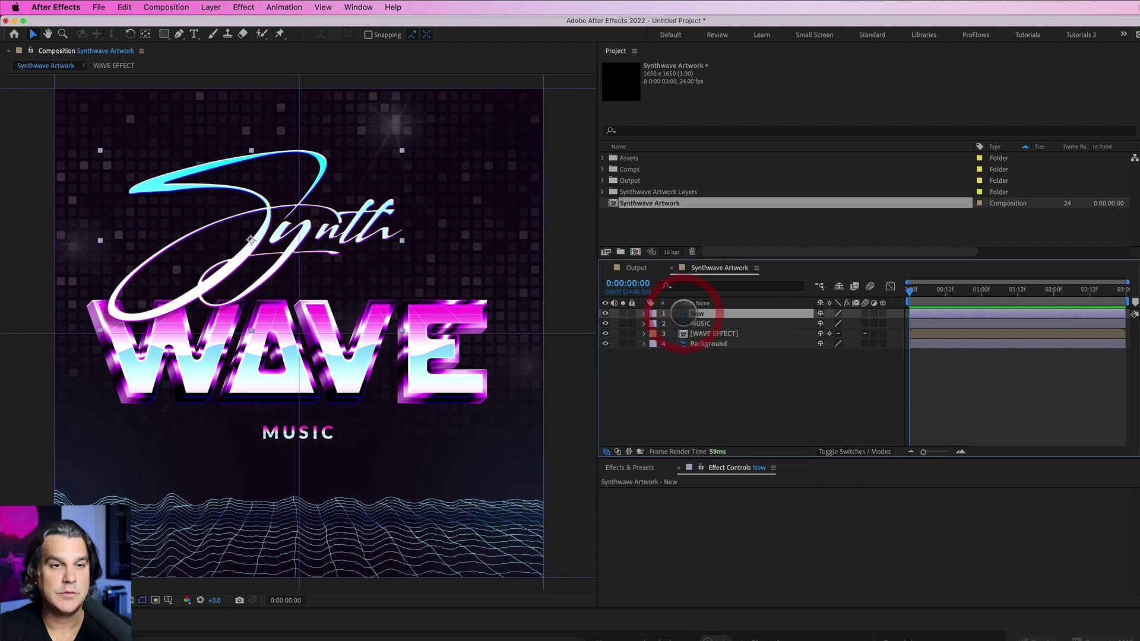
click(683, 323)
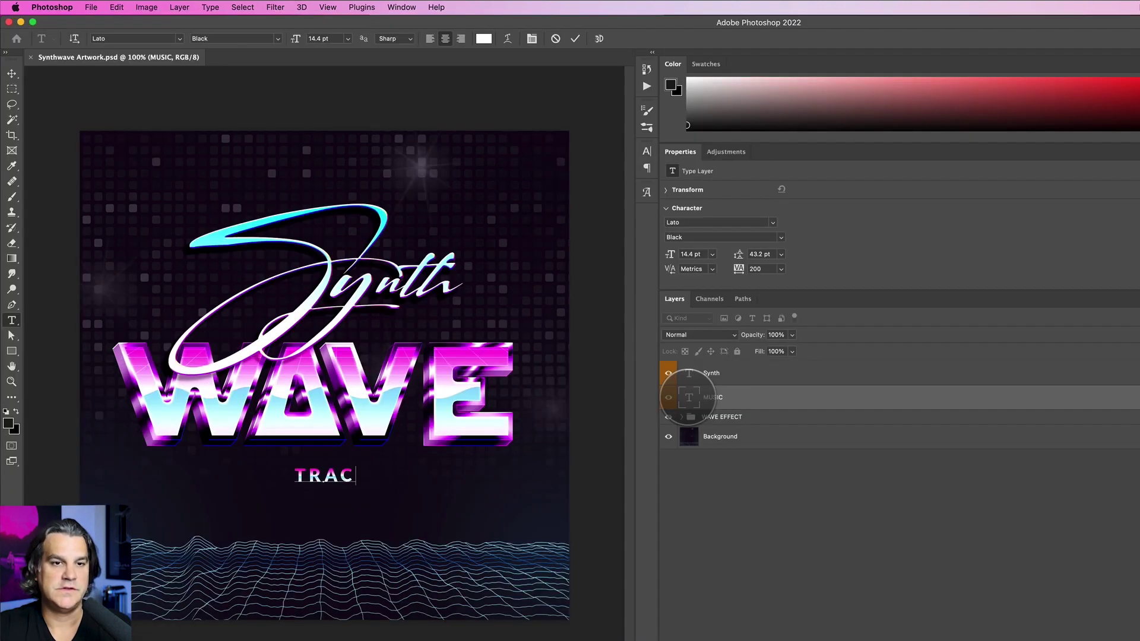
text(K)
click(688, 416)
key(v)
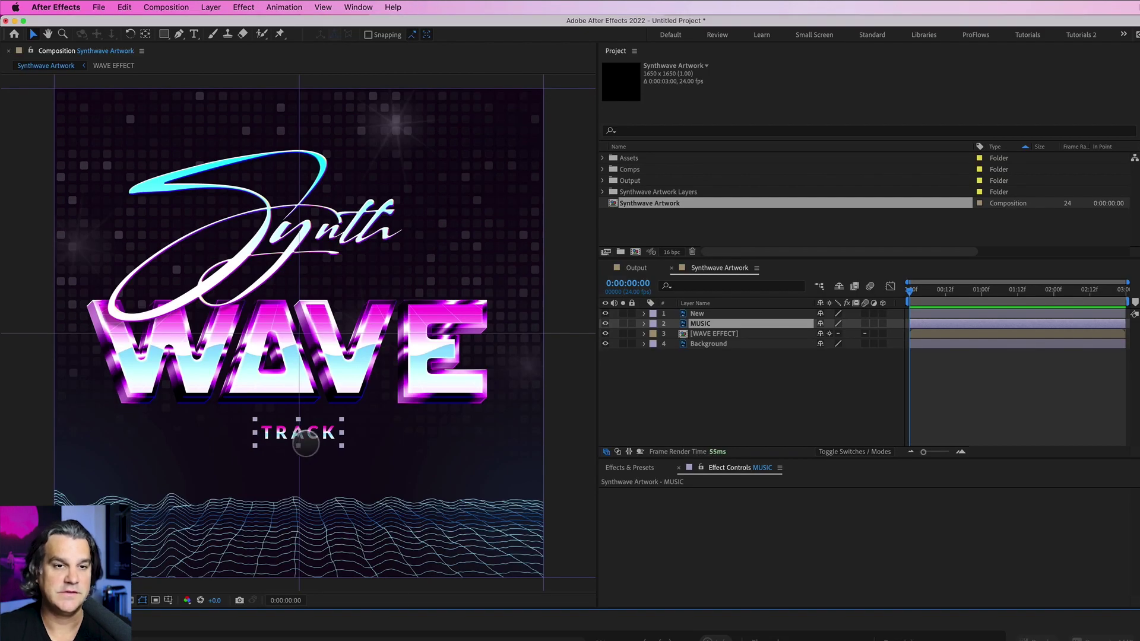
click(700, 345)
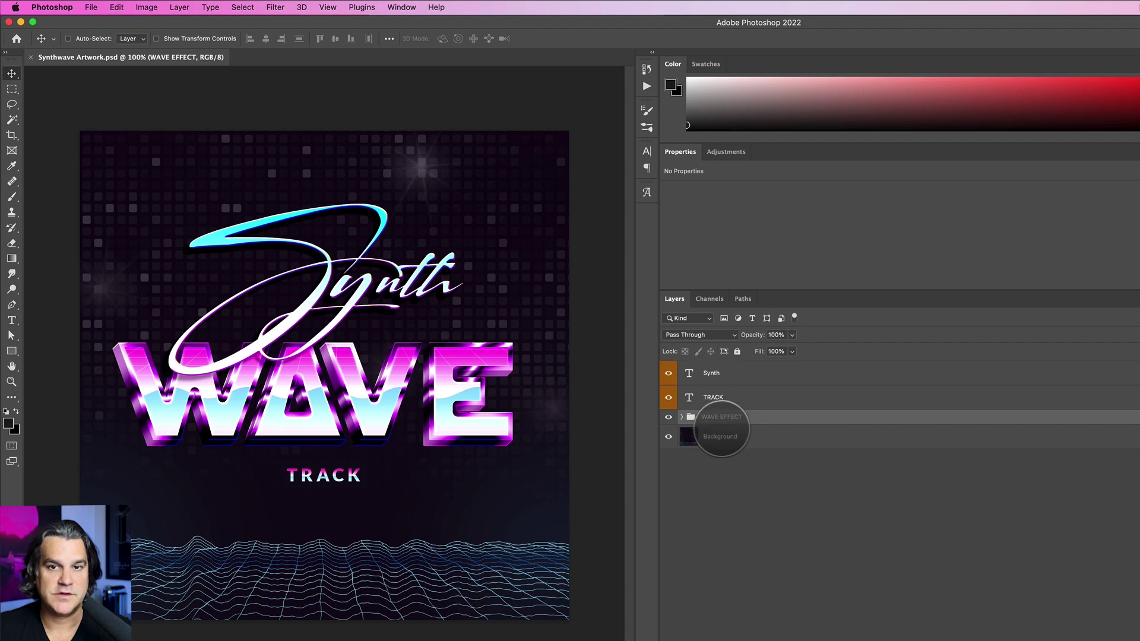
Step: Apply Hue/Saturation with Hue -35 to the Background layer
click(722, 436)
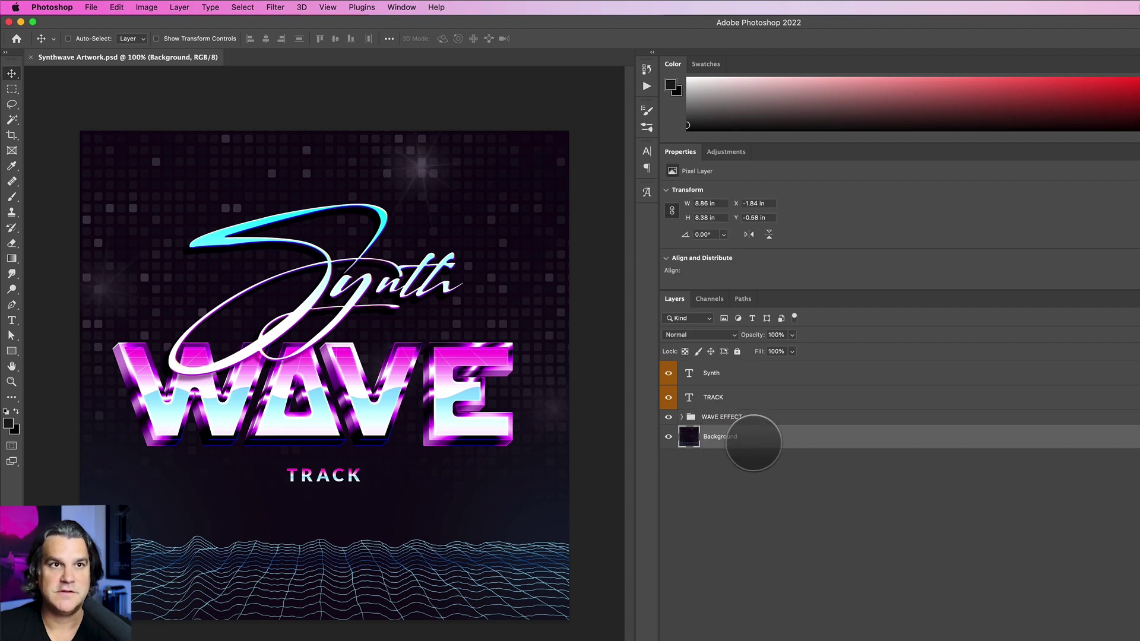
key(super+u)
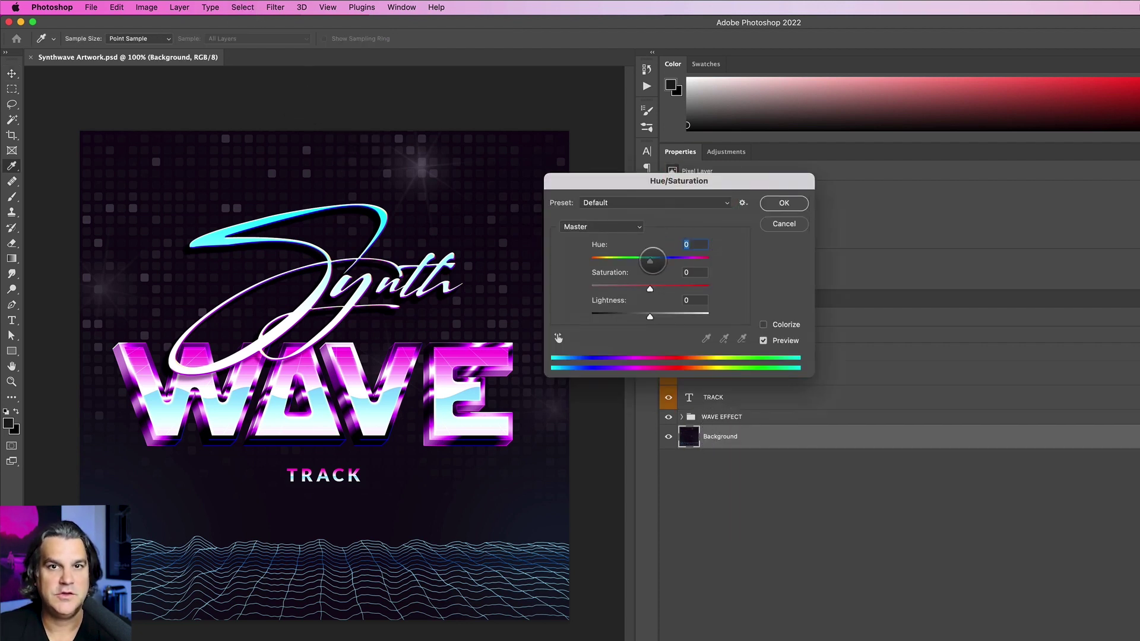
drag(651, 259, 621, 259)
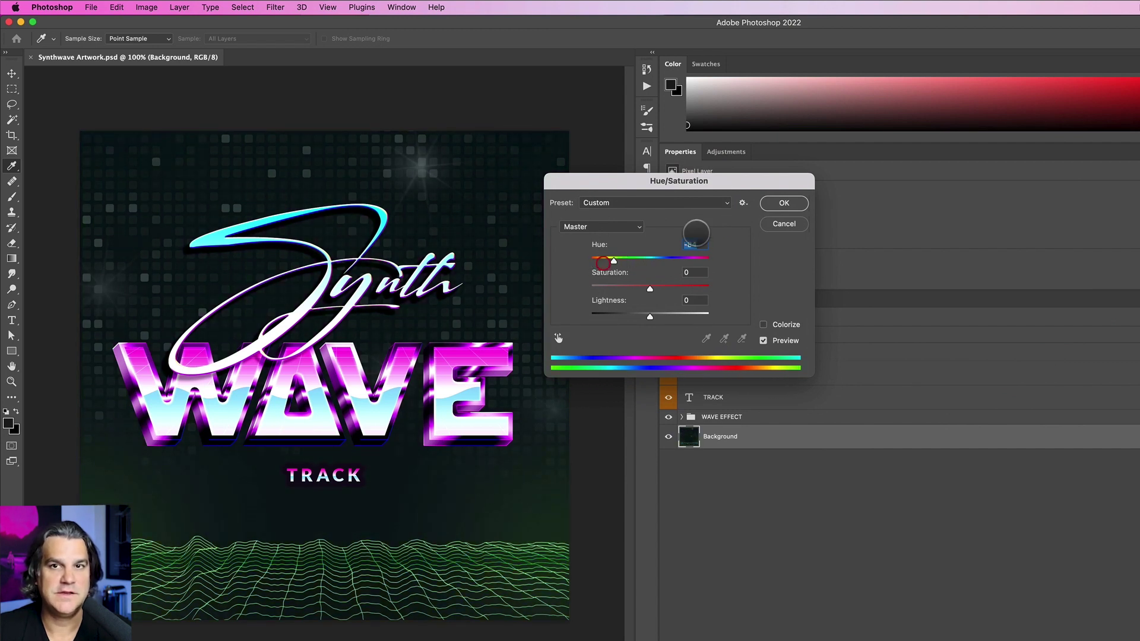
click(775, 203)
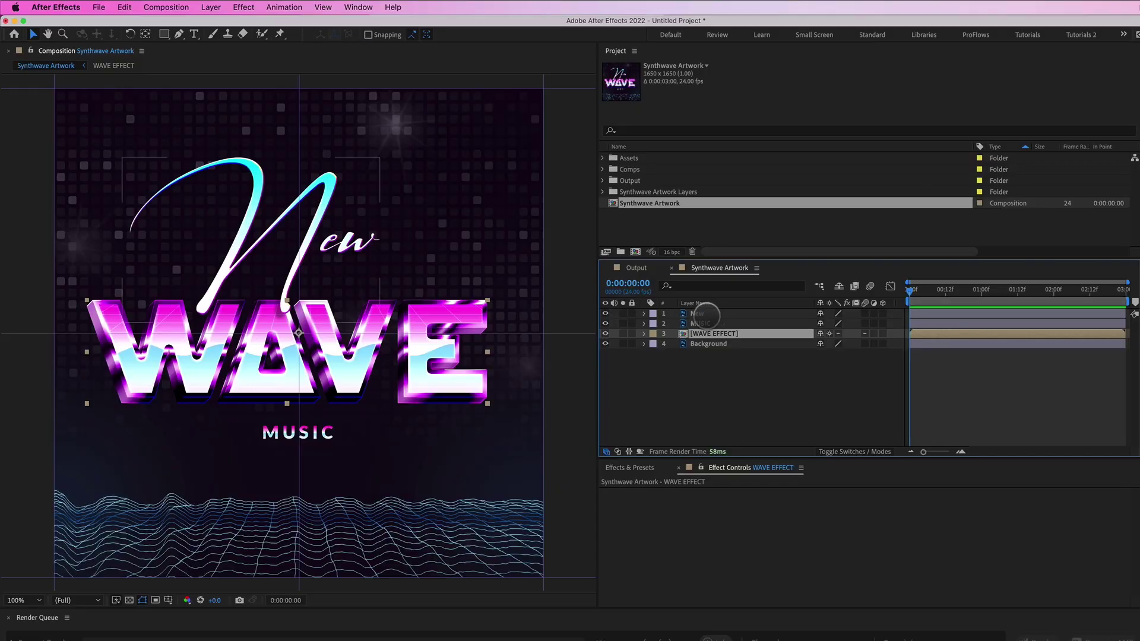
click(705, 314)
click(705, 324)
click(706, 334)
click(706, 344)
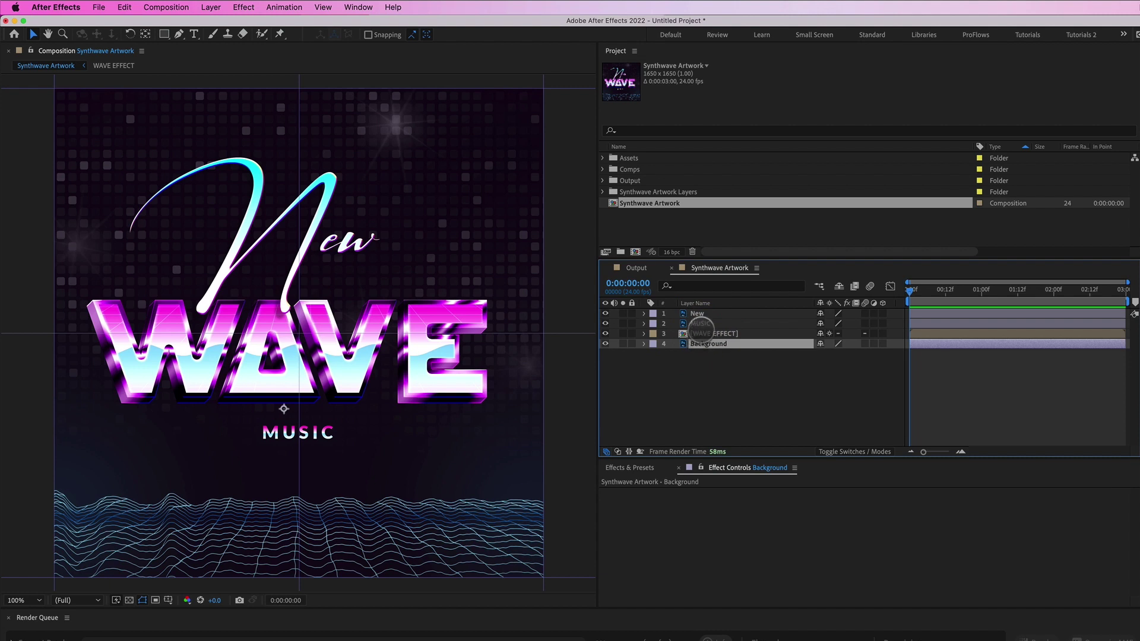
click(697, 312)
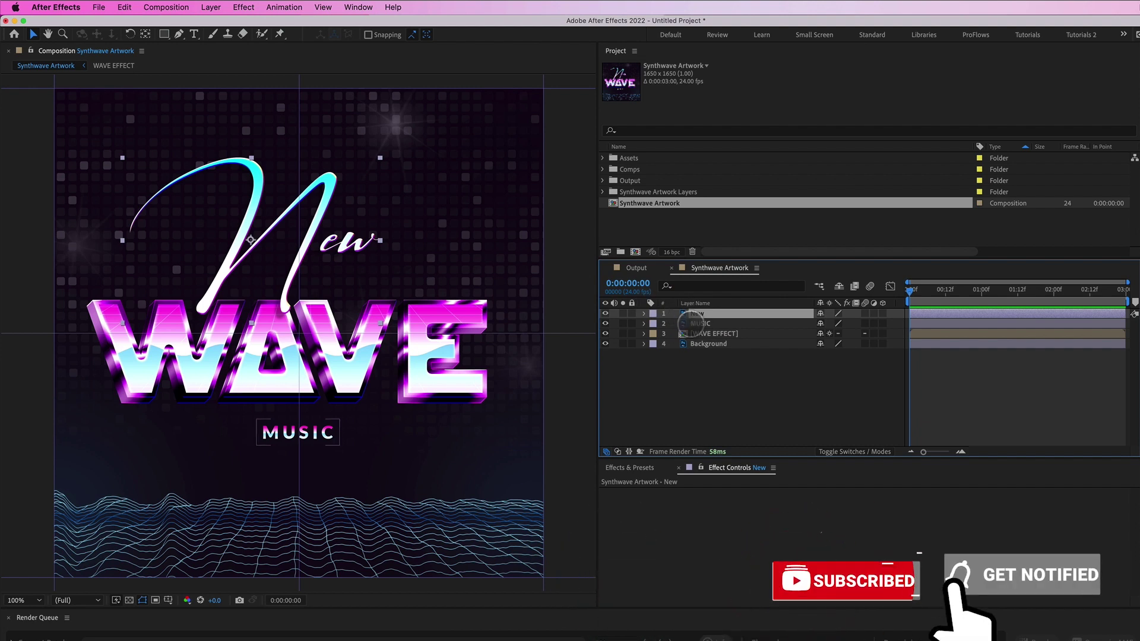
click(124, 7)
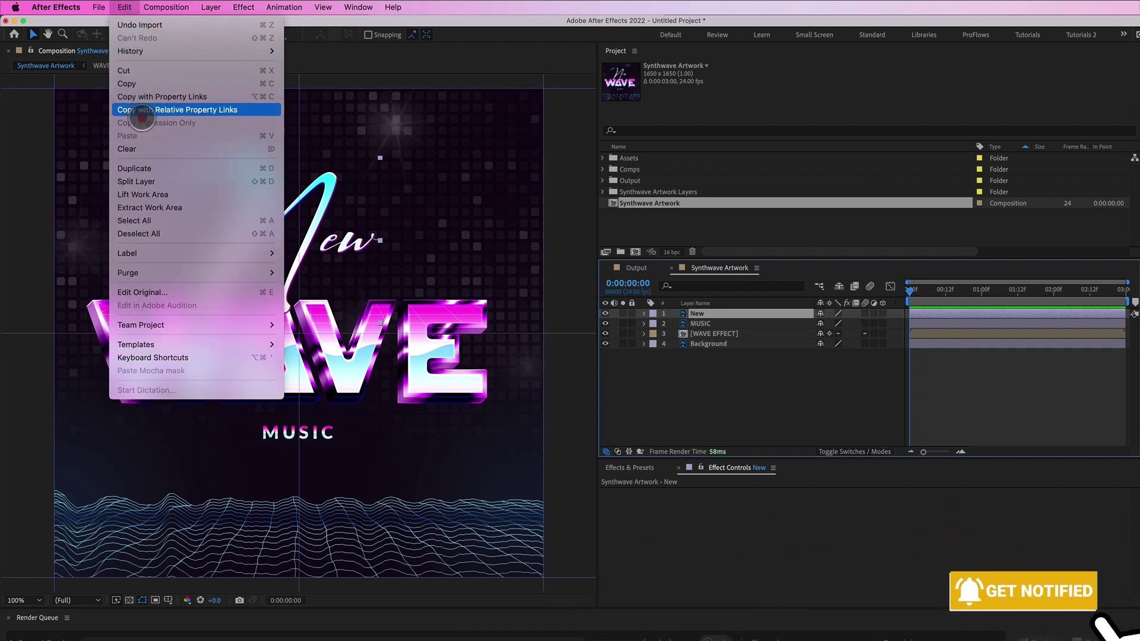